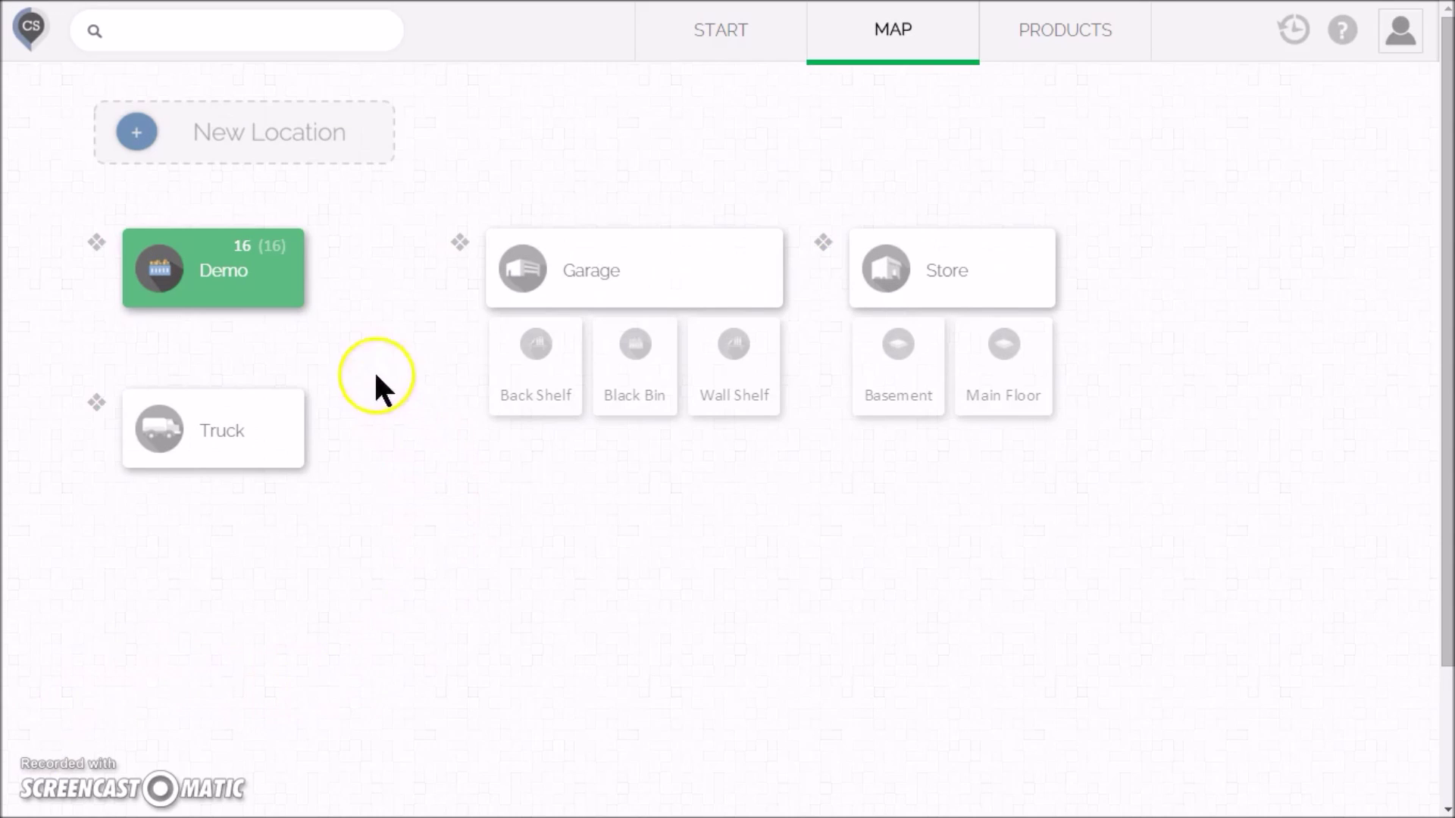
- Create a new Warehouse-type location named 'Main WH' on the map
mouse_move(288, 303)
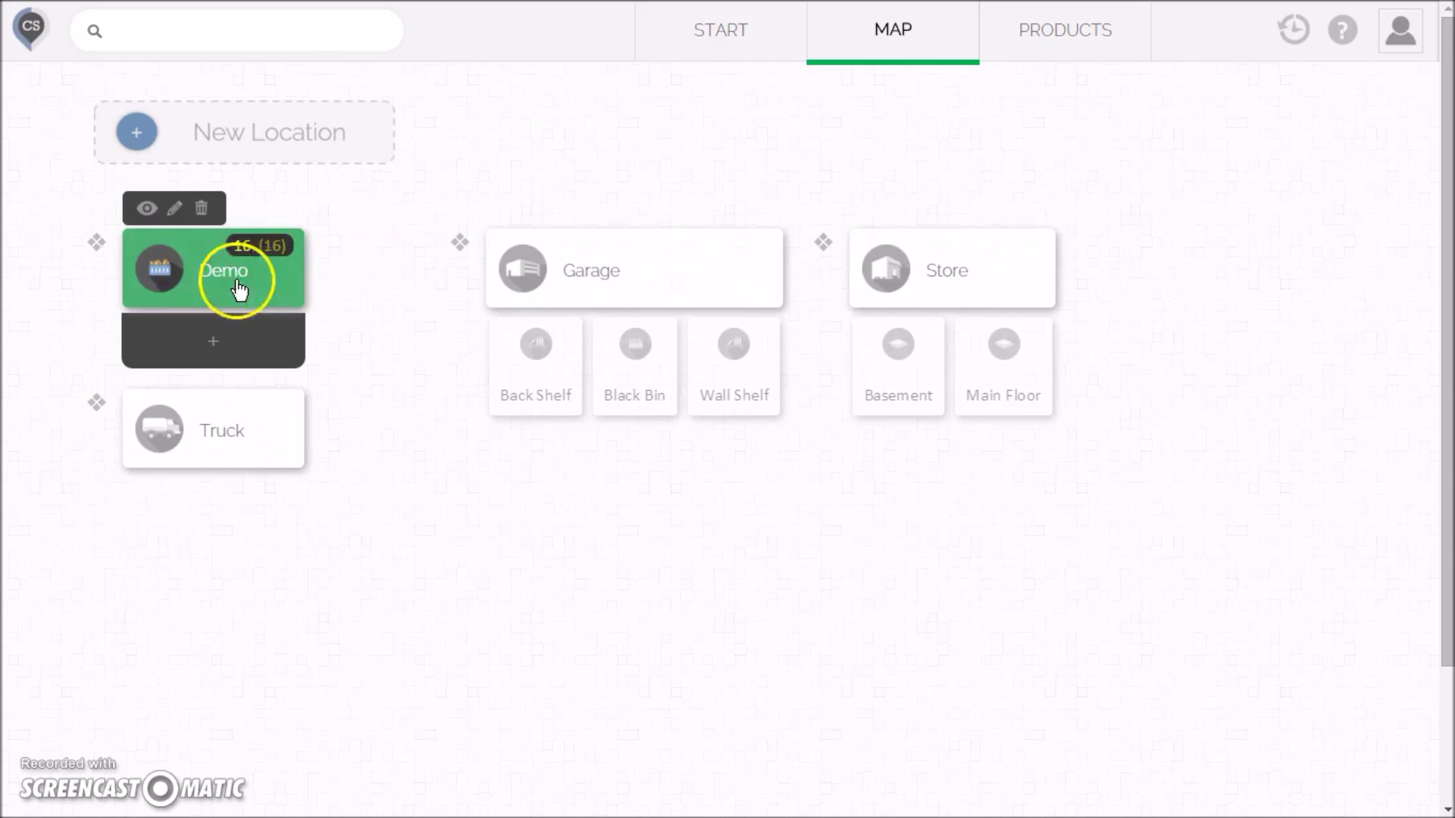
click(148, 211)
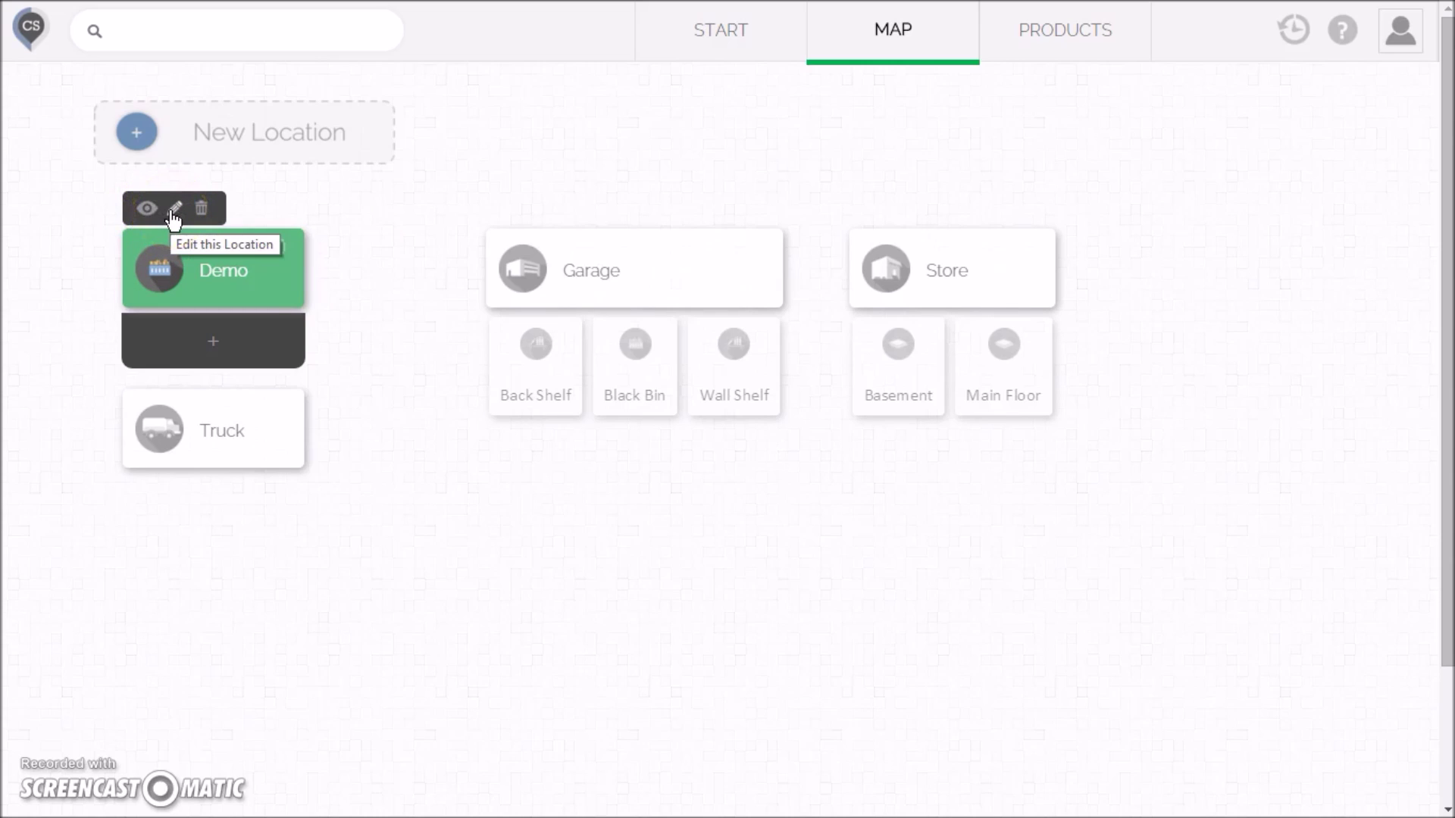
click(174, 212)
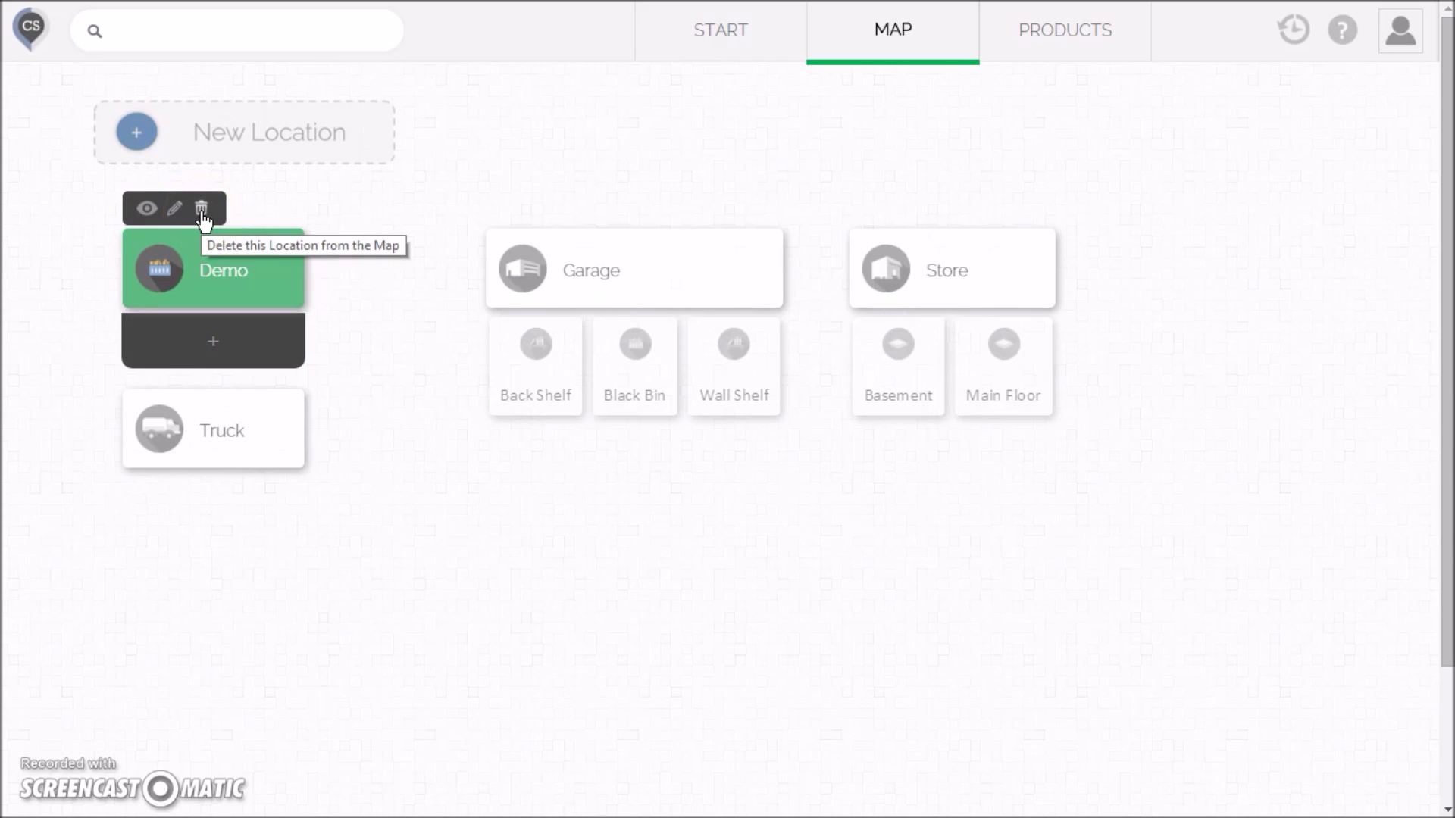
click(293, 209)
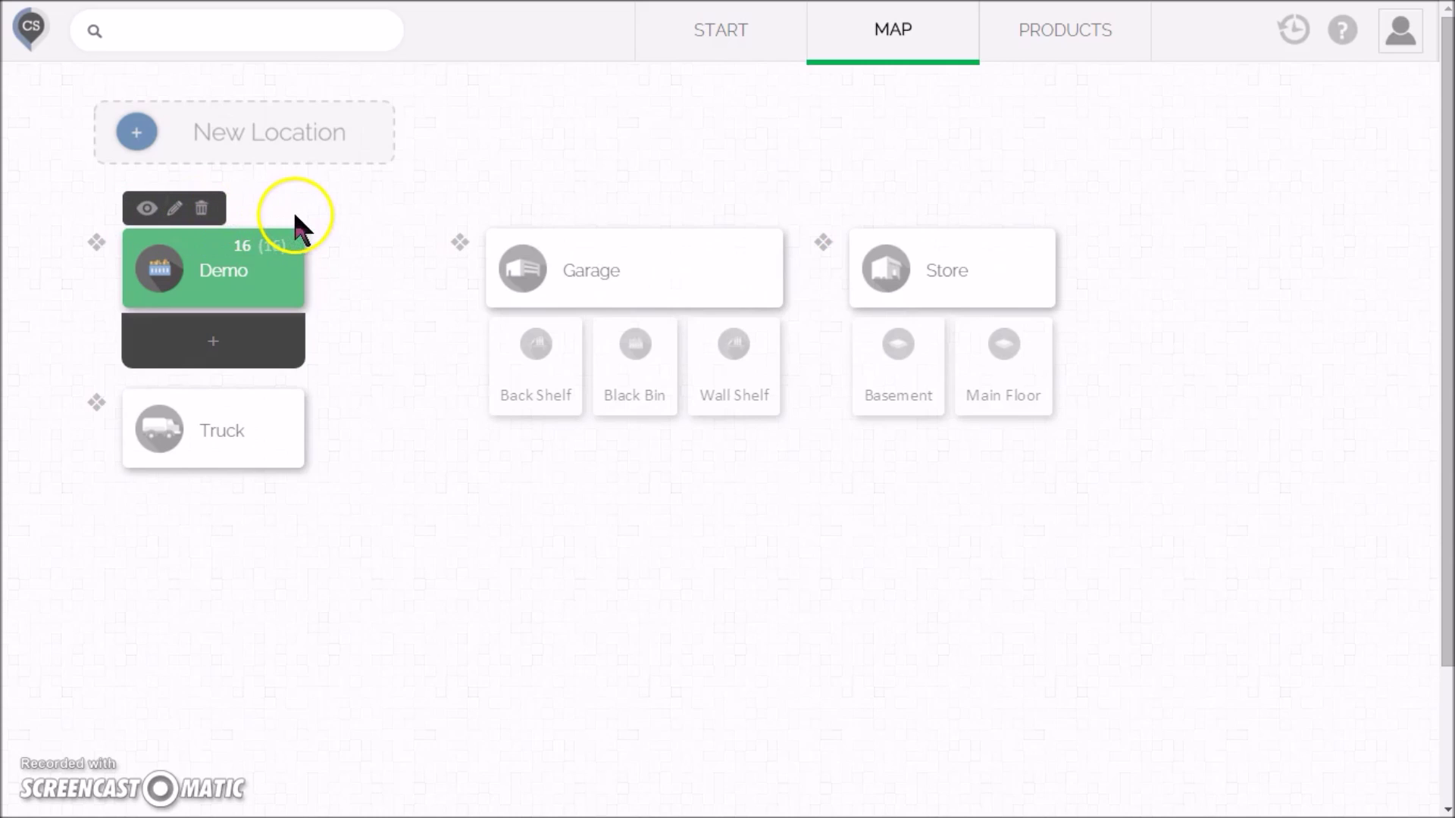
click(286, 144)
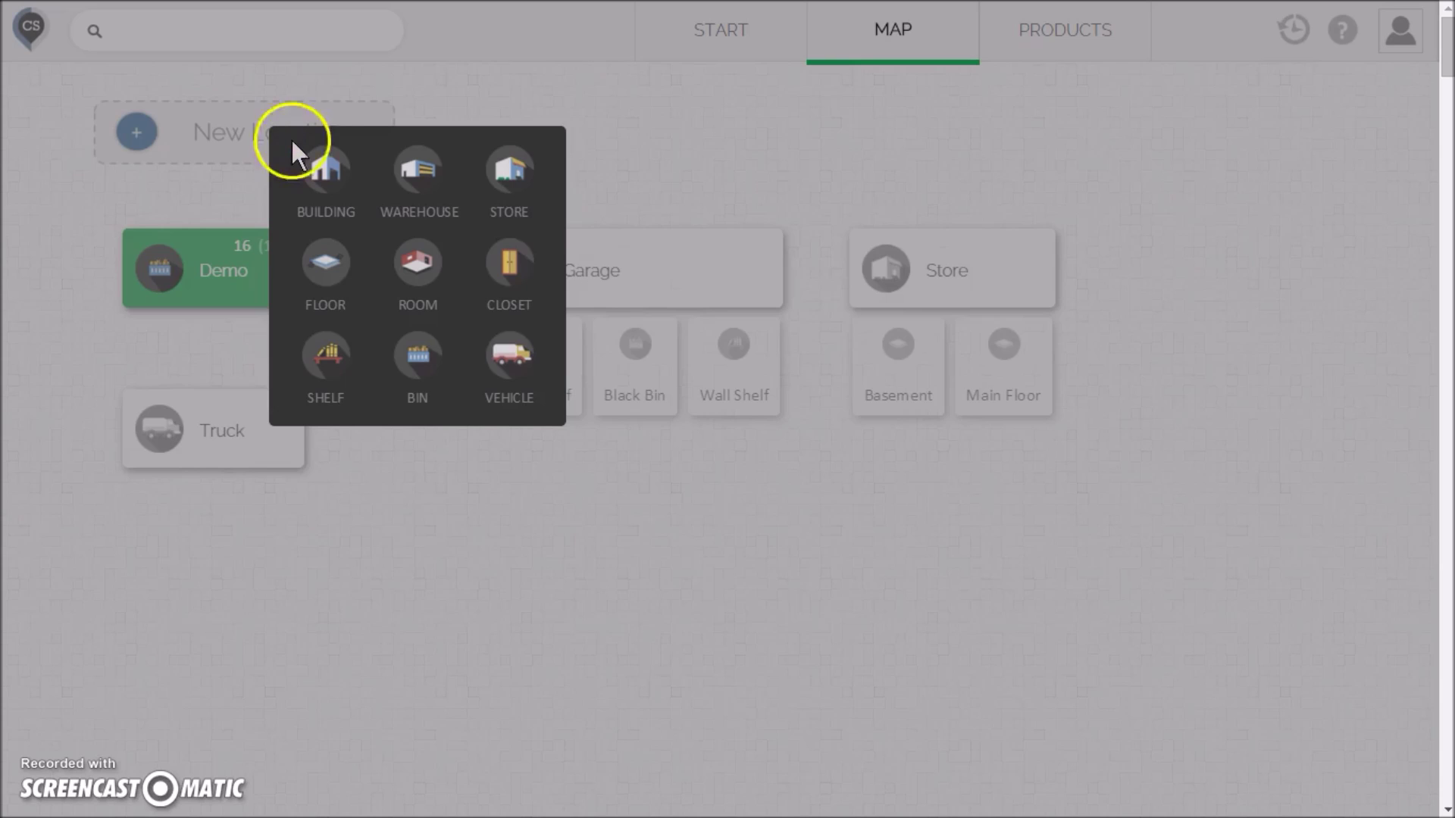
click(406, 178)
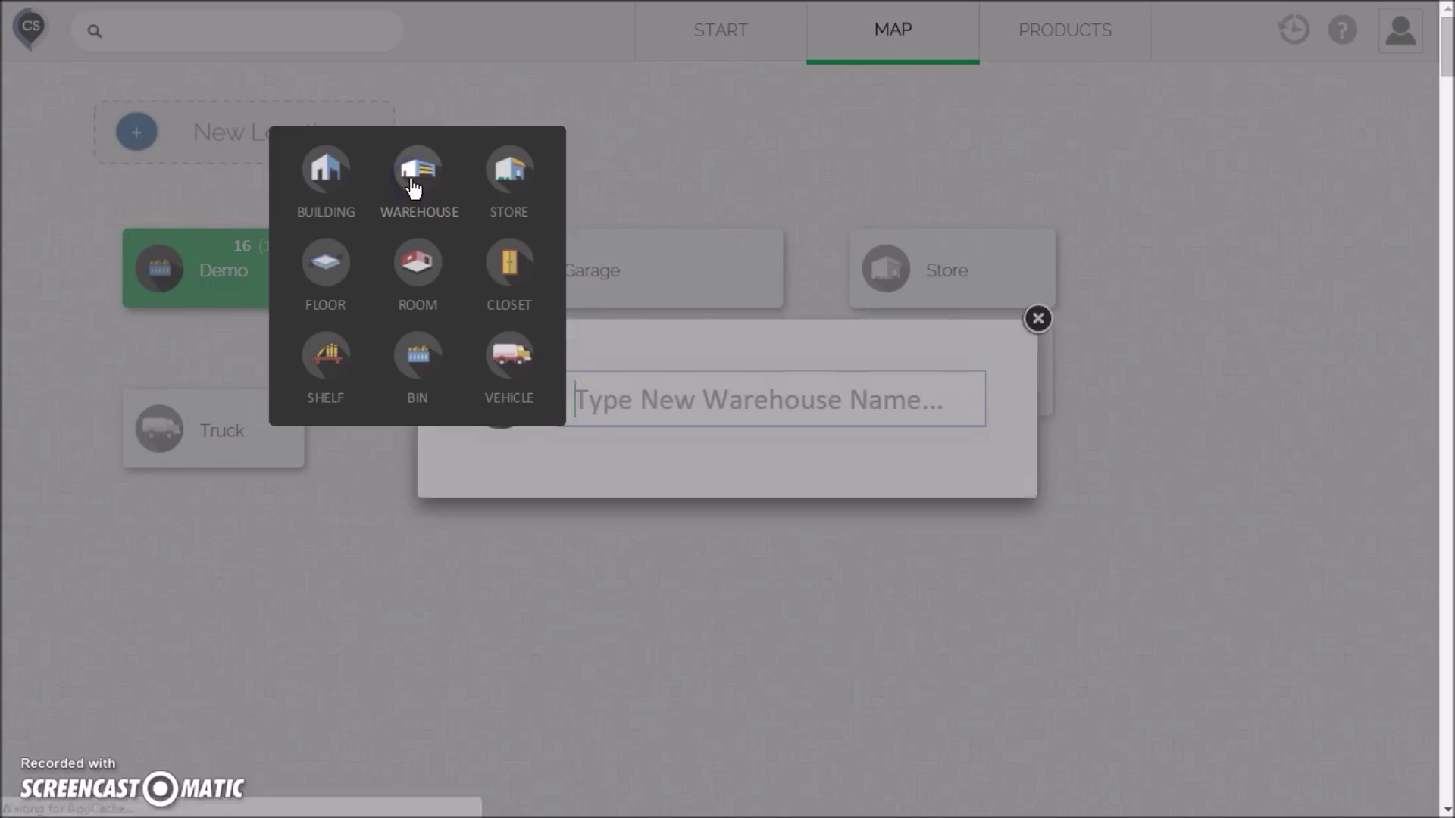
click(670, 401)
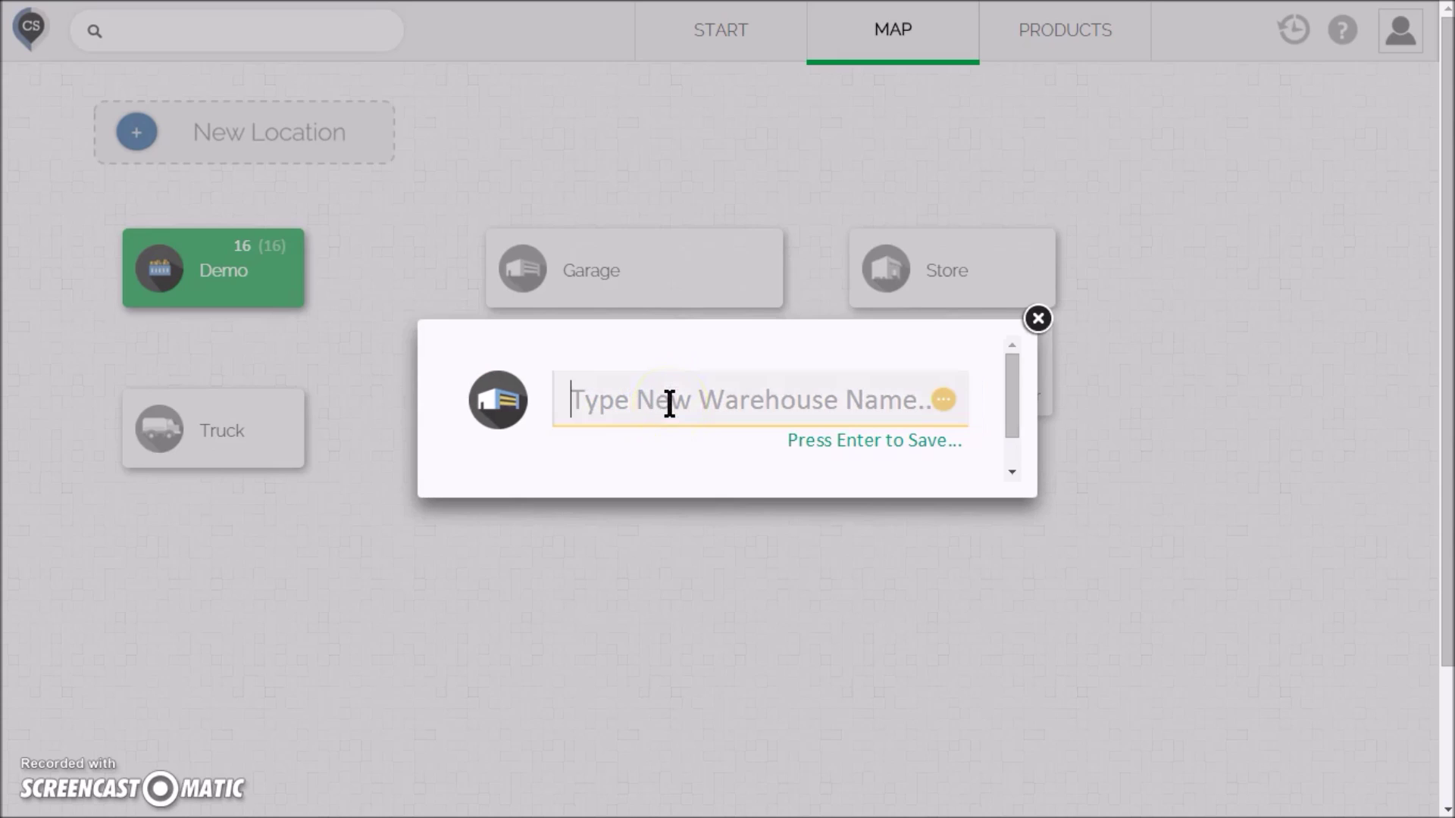
text(Main WH)
key(Return)
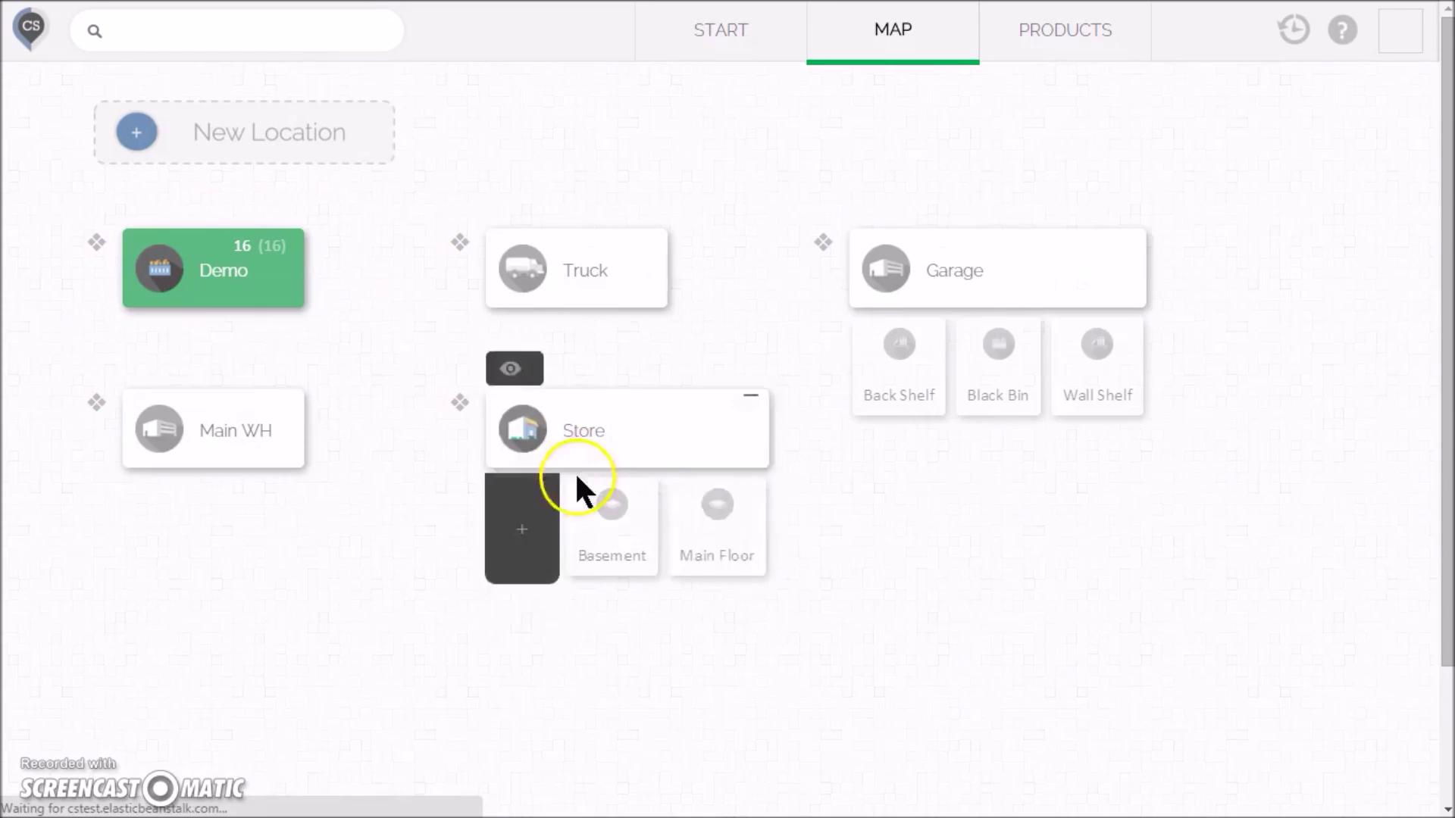
mouse_move(247, 465)
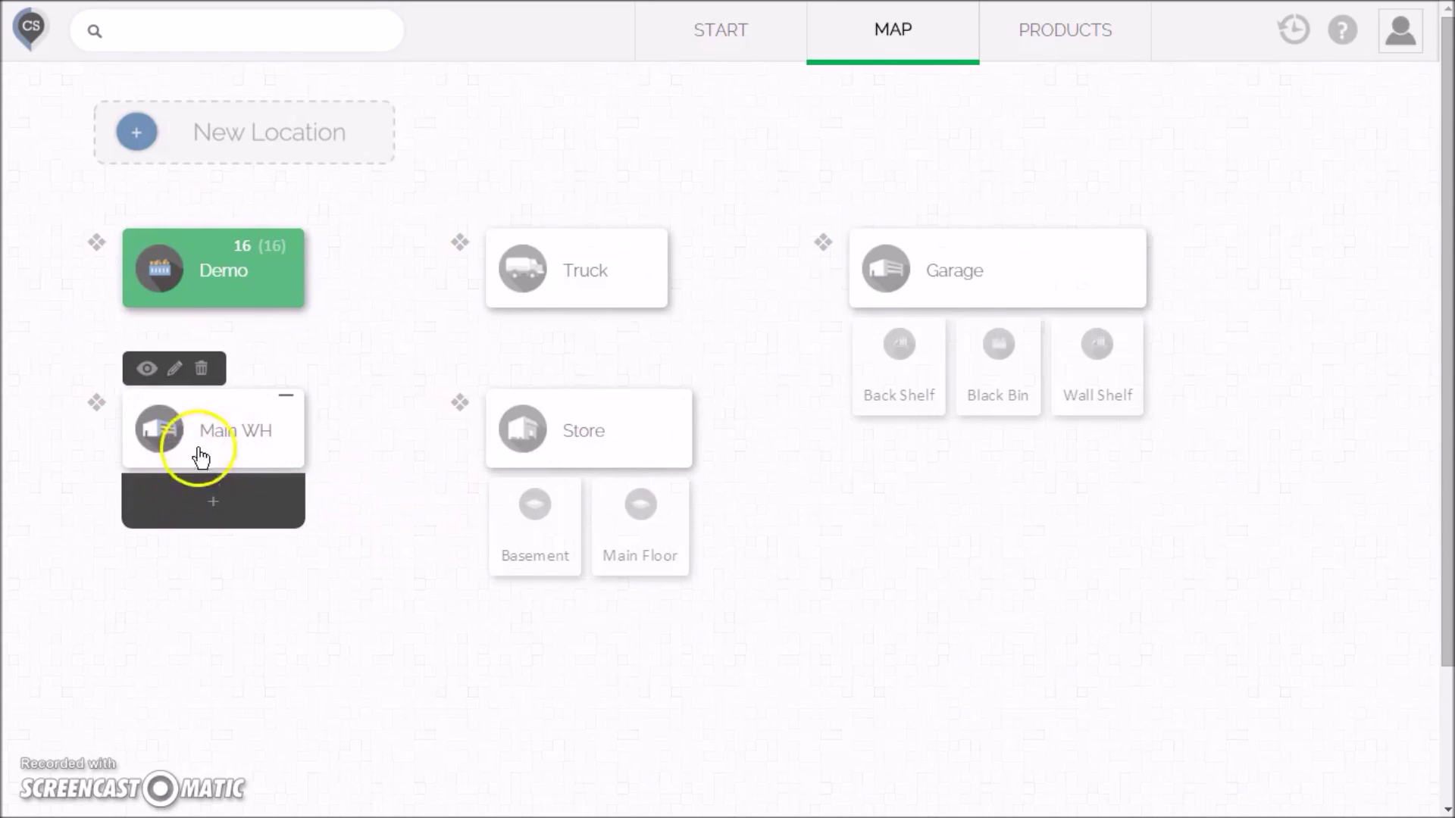
- Add a floor named 'Main' under Main WH
click(216, 506)
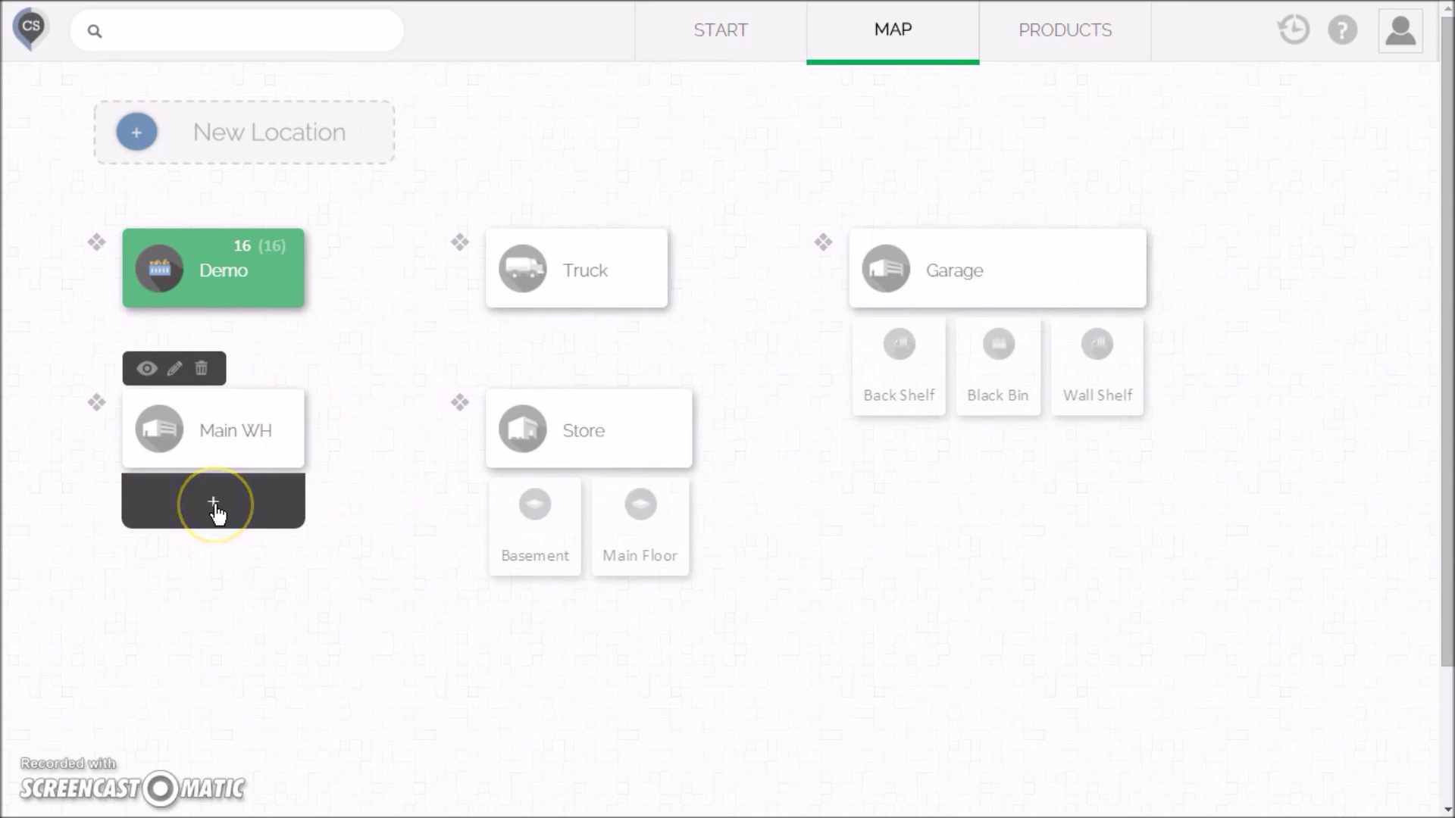
click(215, 506)
click(255, 626)
click(458, 538)
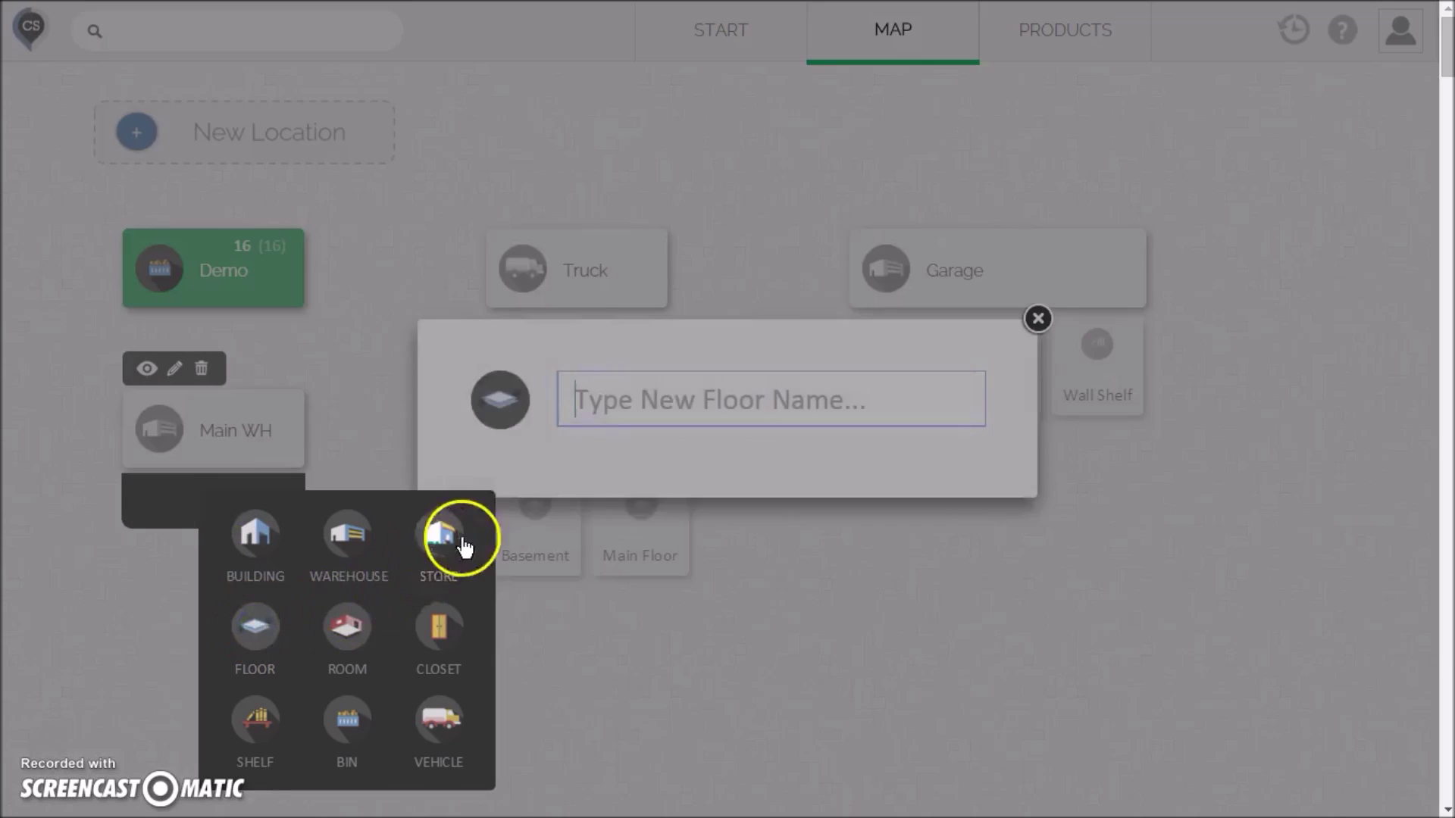
click(659, 396)
text(Main)
key(Return)
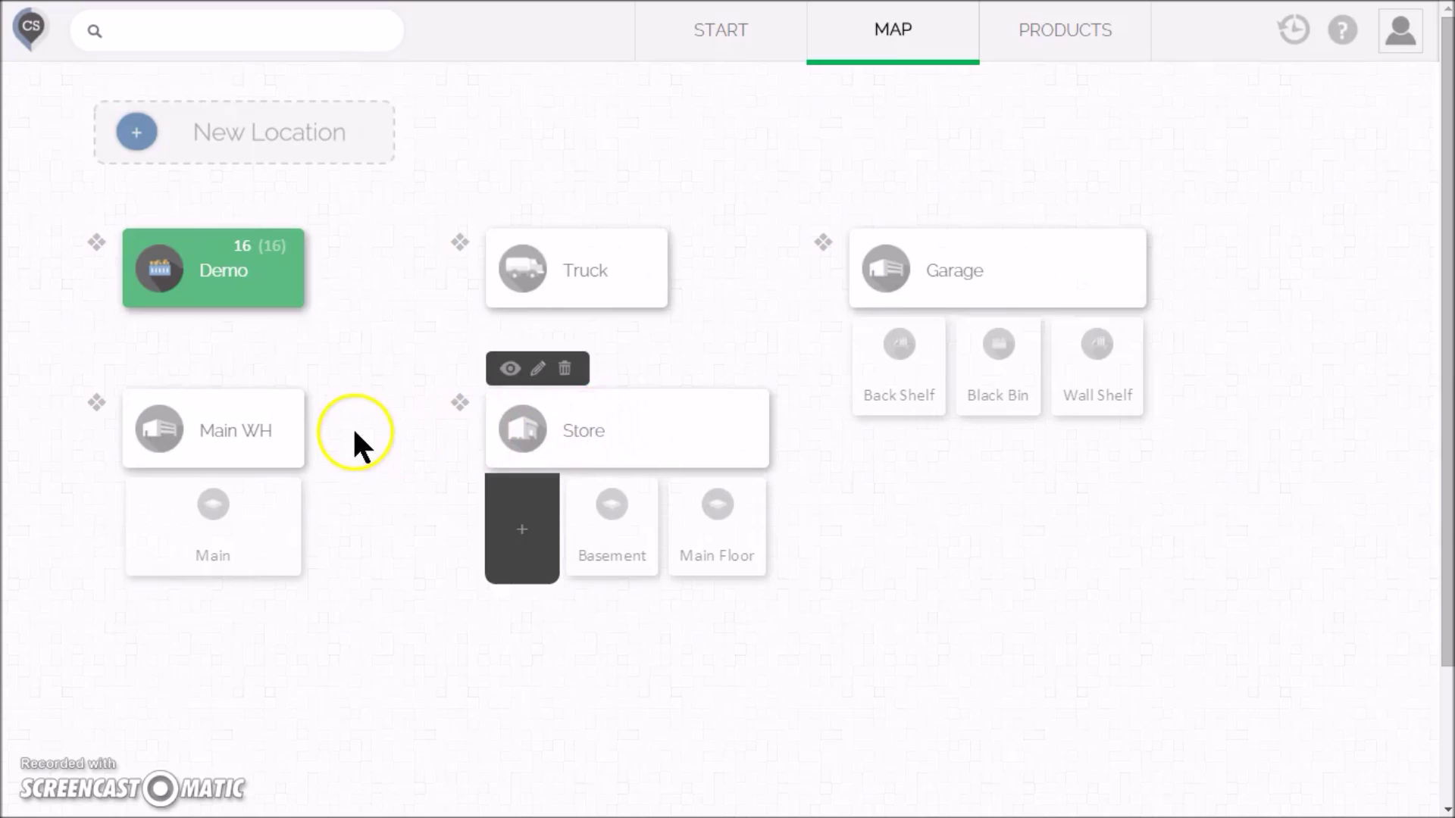
- Add a second floor named 'Basement' under Main WH
mouse_move(244, 444)
click(152, 523)
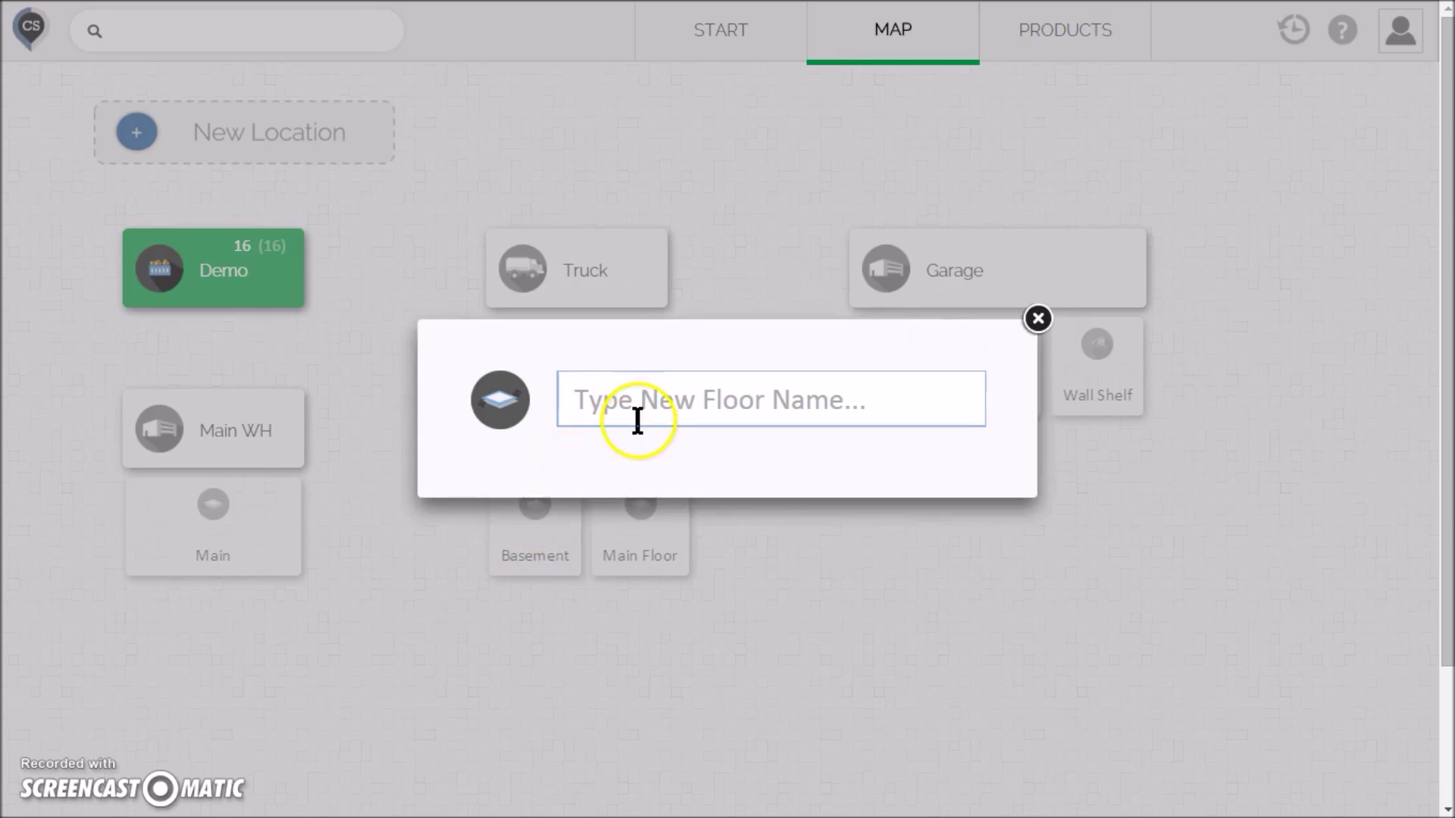
text(Basement)
key(Return)
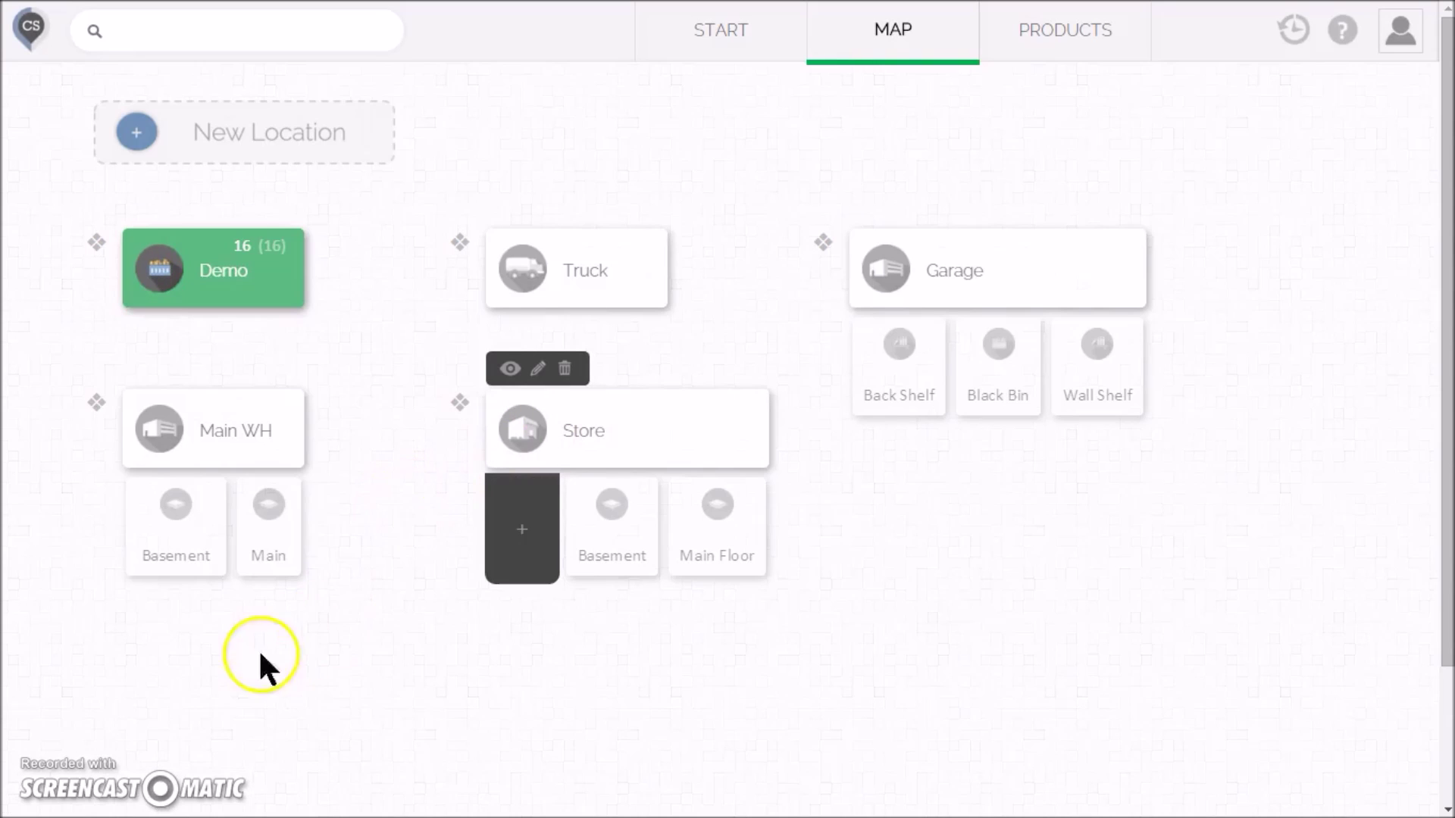
mouse_move(257, 257)
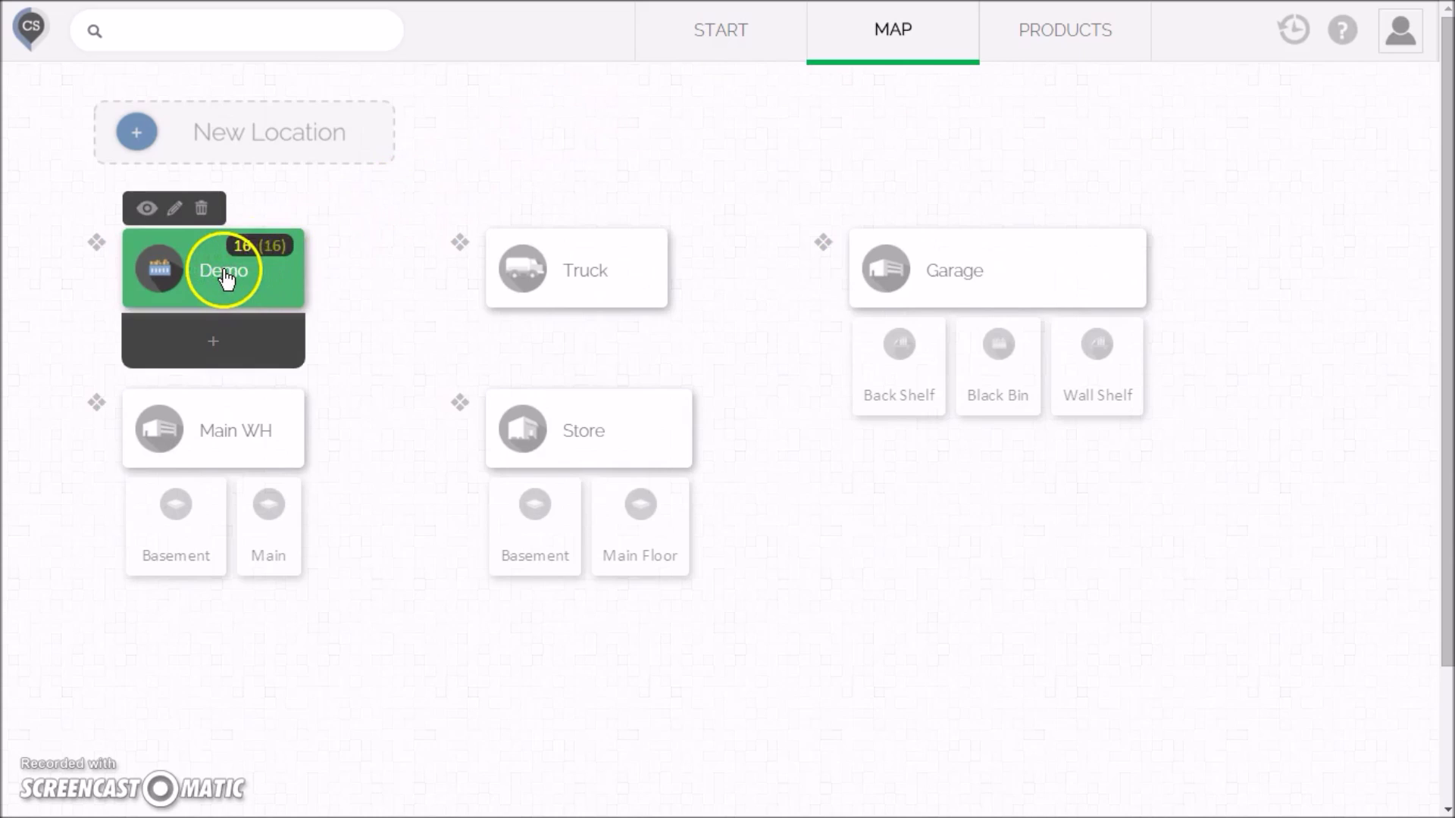
- Move Demo stock into Main WH Basement: all 5 Yellow Widgets and 3 Red Widgets
drag(216, 280, 189, 538)
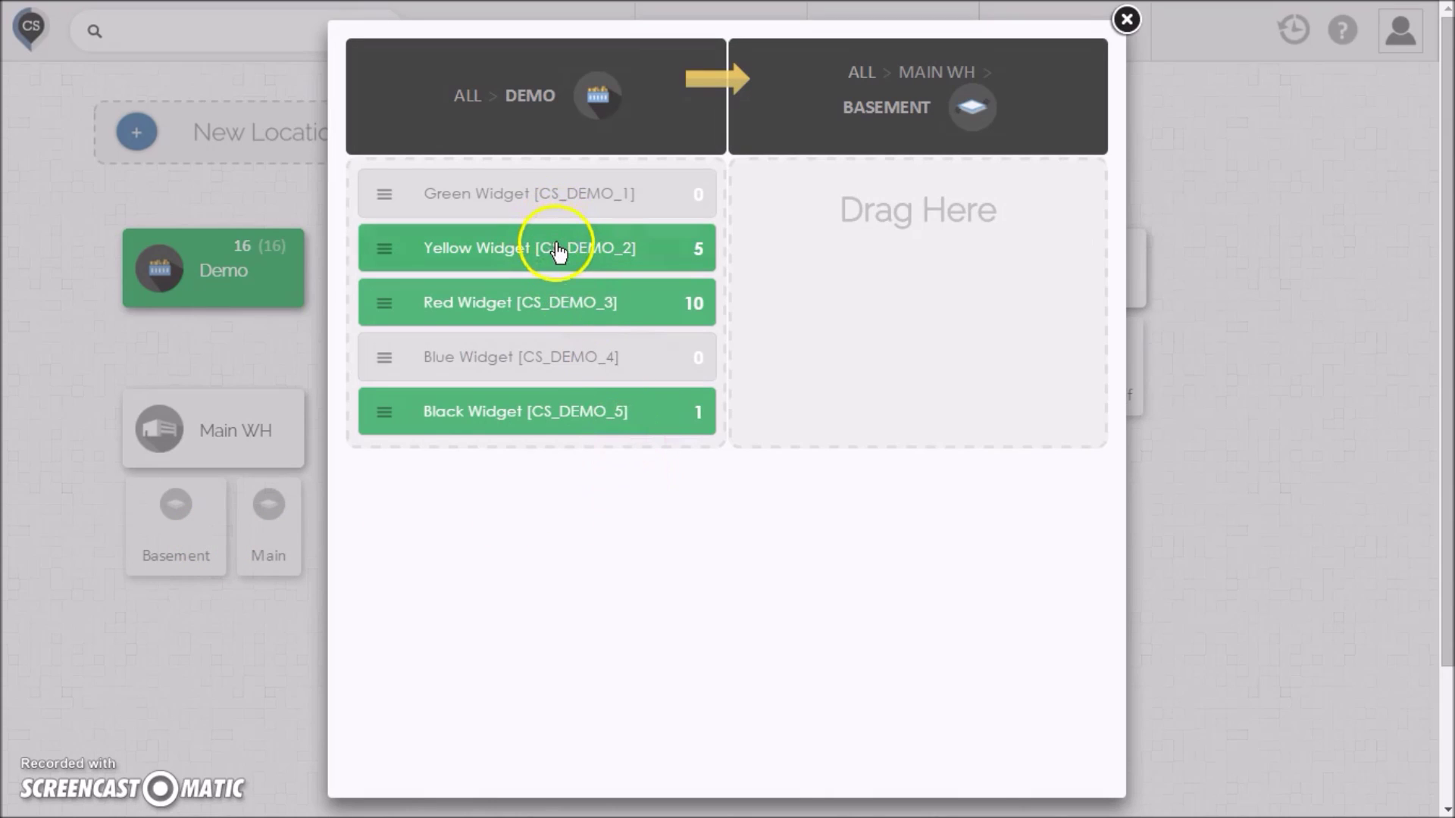
drag(559, 256, 932, 266)
click(583, 310)
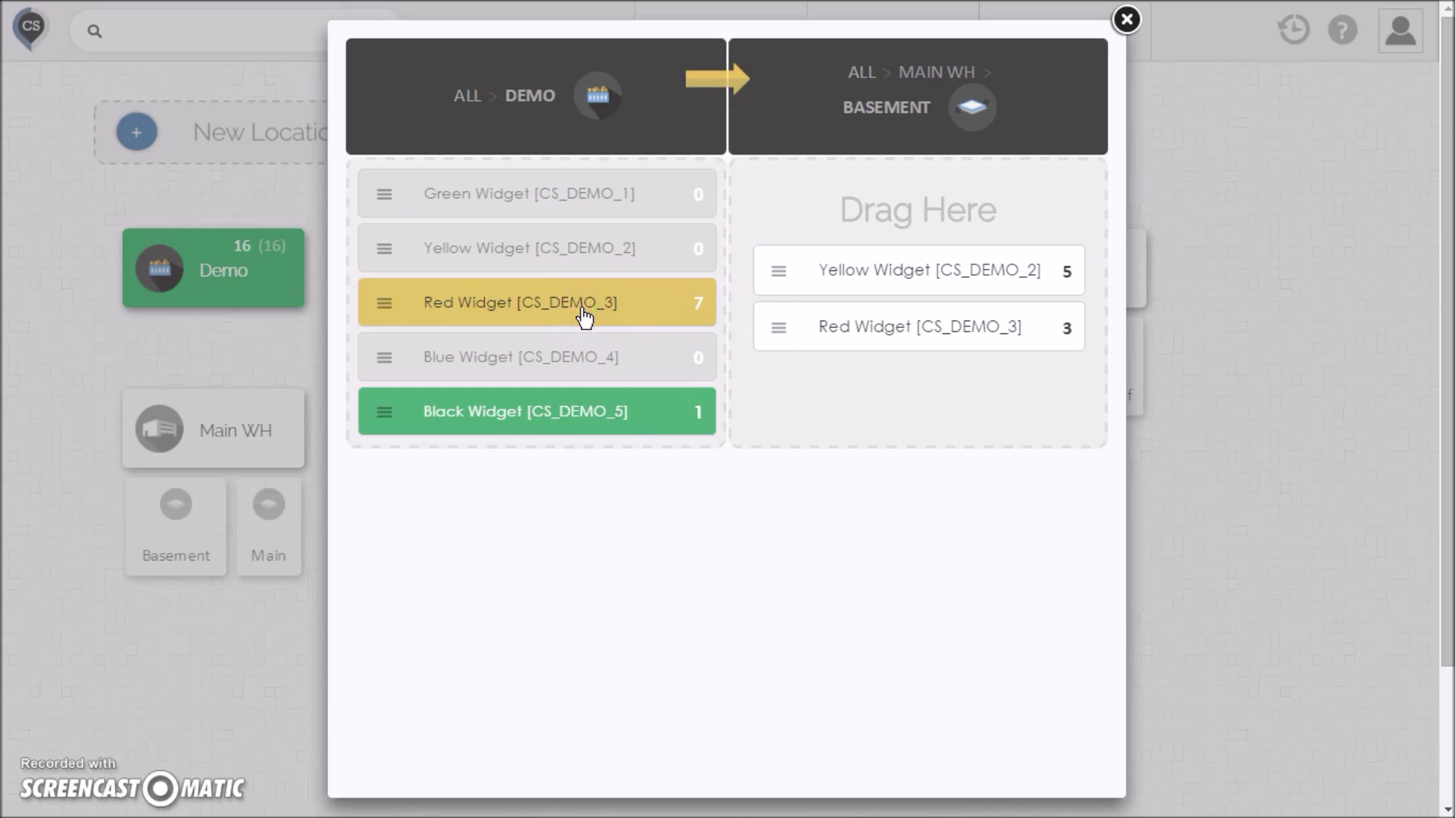
click(1127, 21)
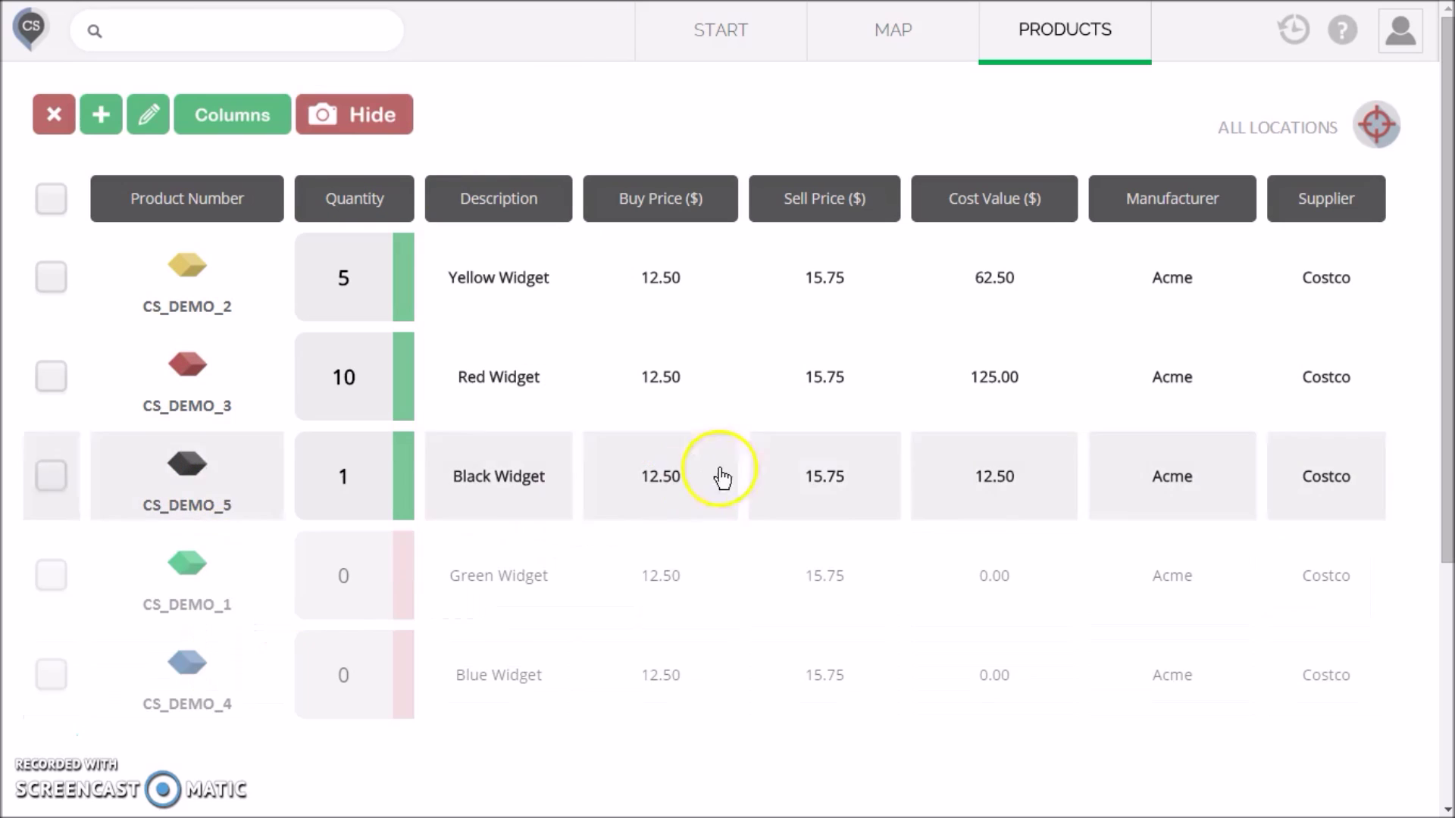
- Set the Products list location filter to Main WH > Basement
click(1275, 131)
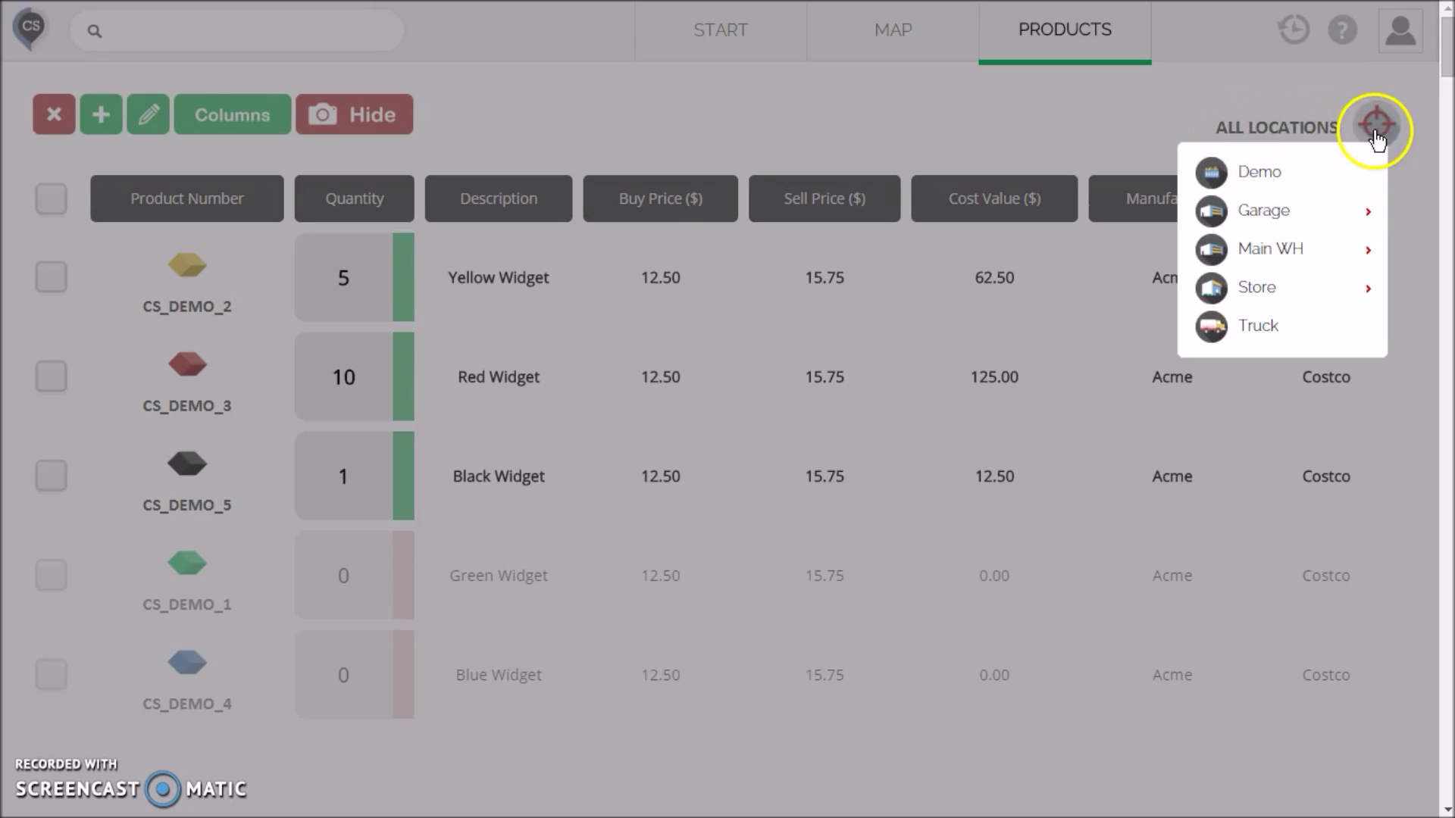
click(1203, 93)
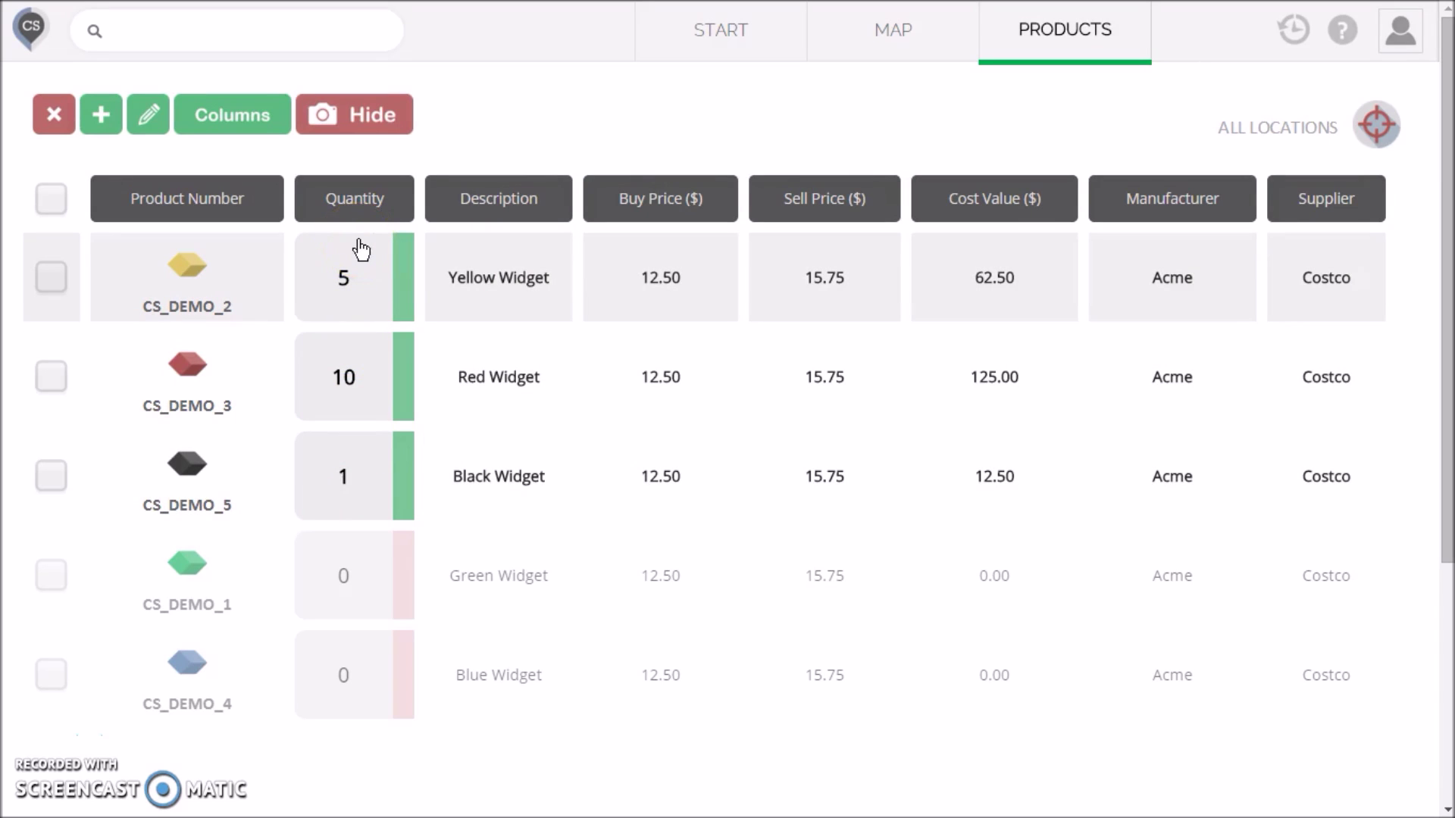
click(1383, 139)
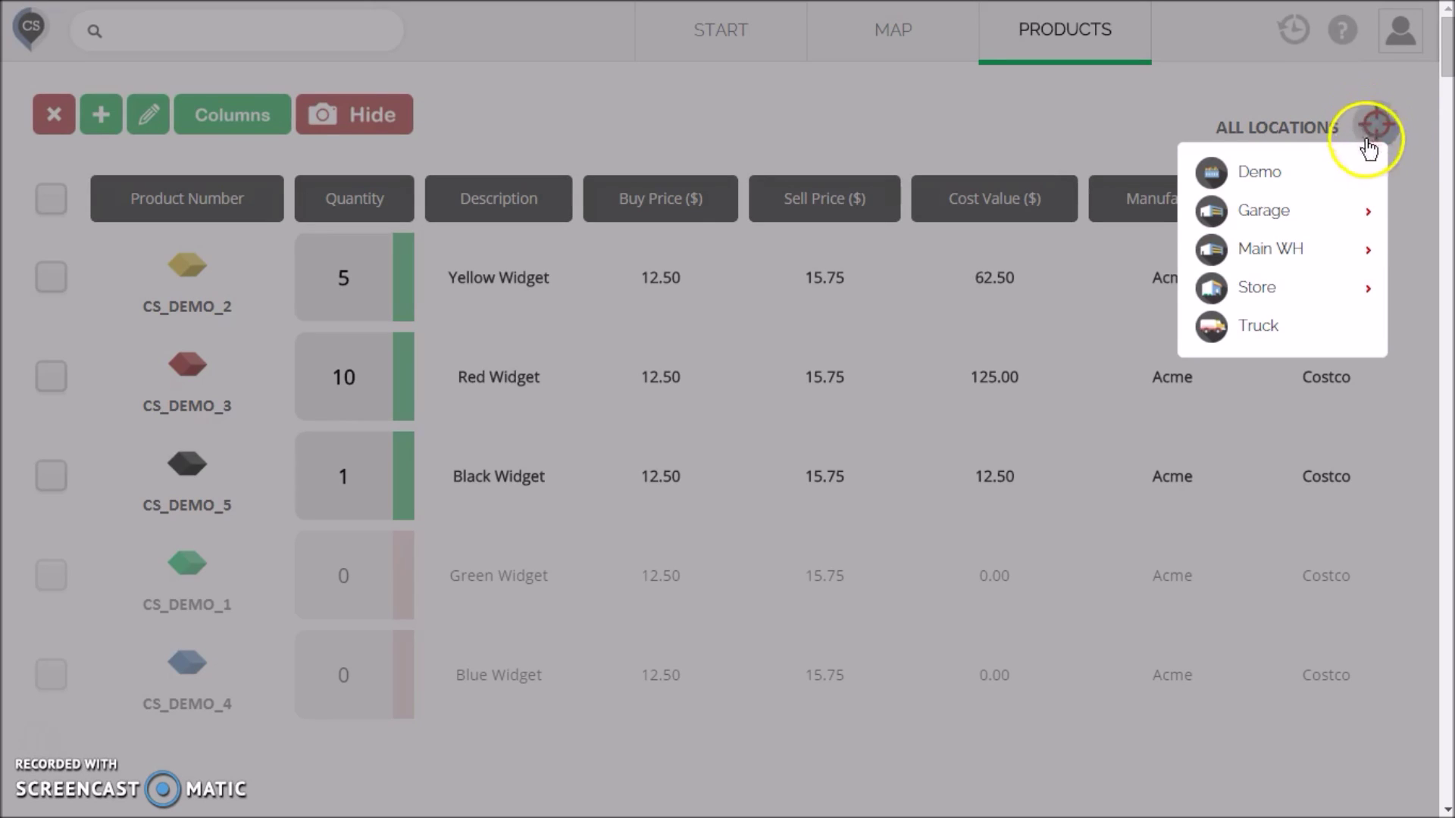
mouse_move(1344, 256)
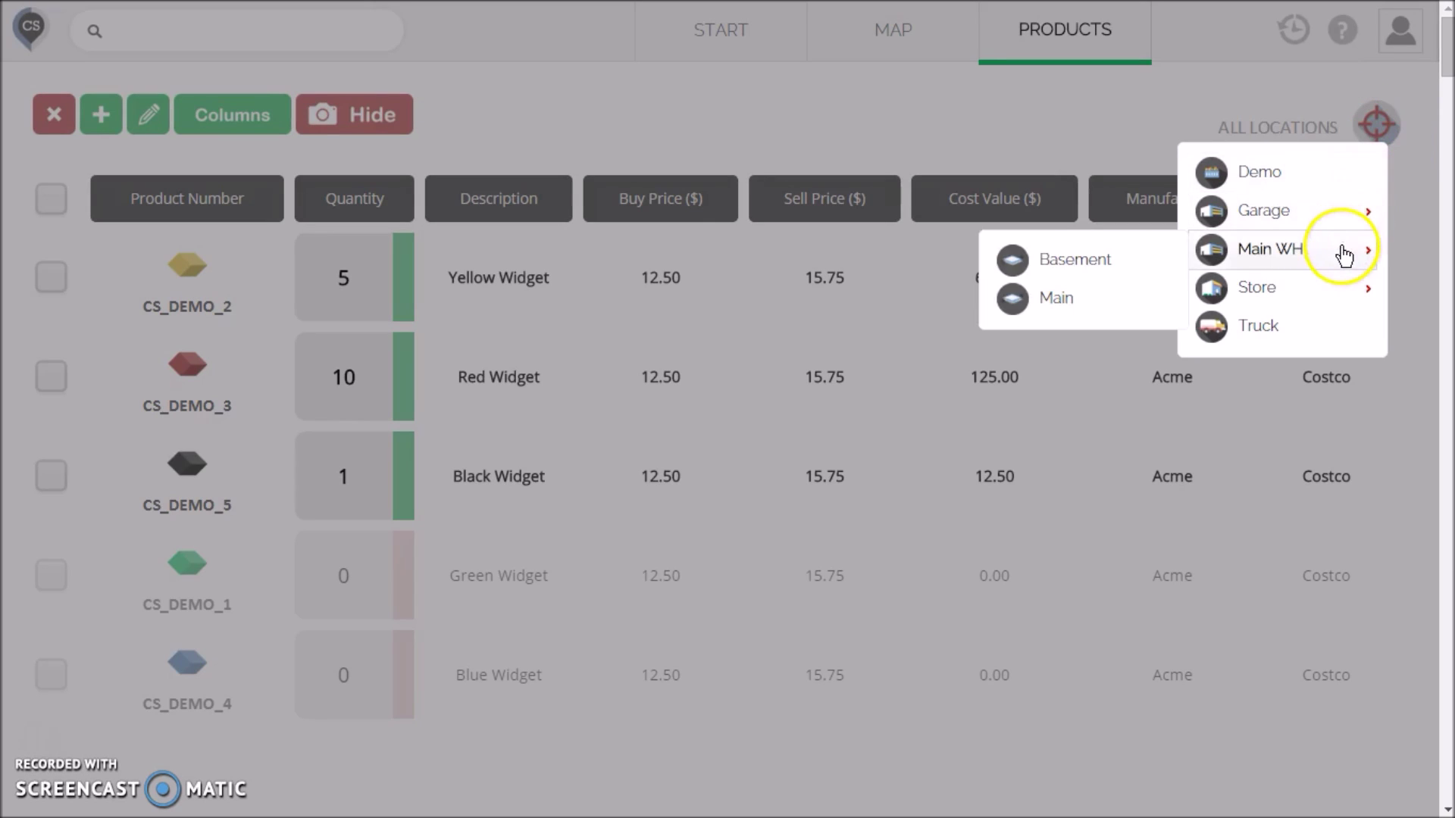
click(1118, 253)
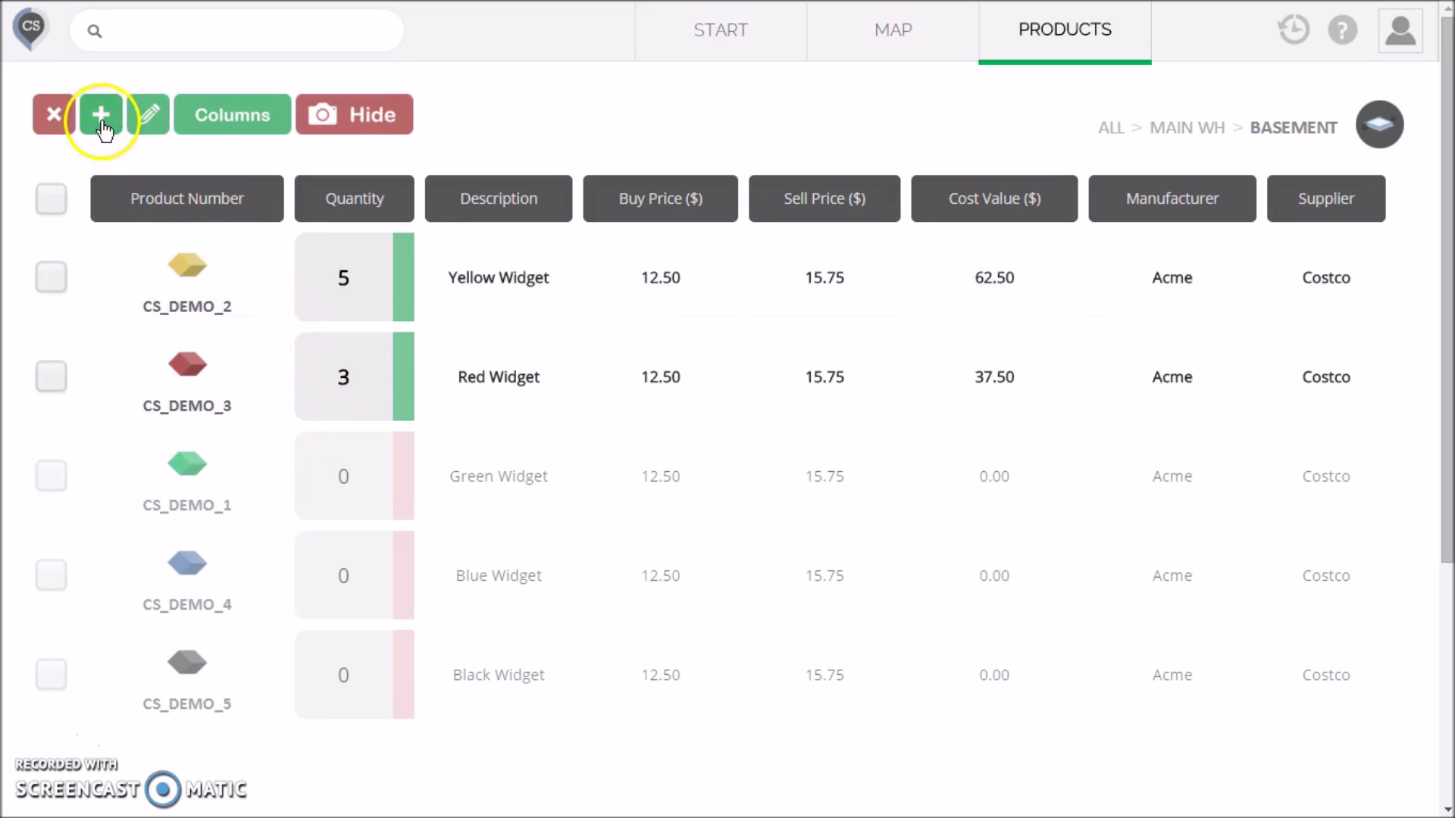
- Add product 'Test 1' with auto numbering, buy 12.50, sell 15, manufacturer acme, supplier costco
click(102, 125)
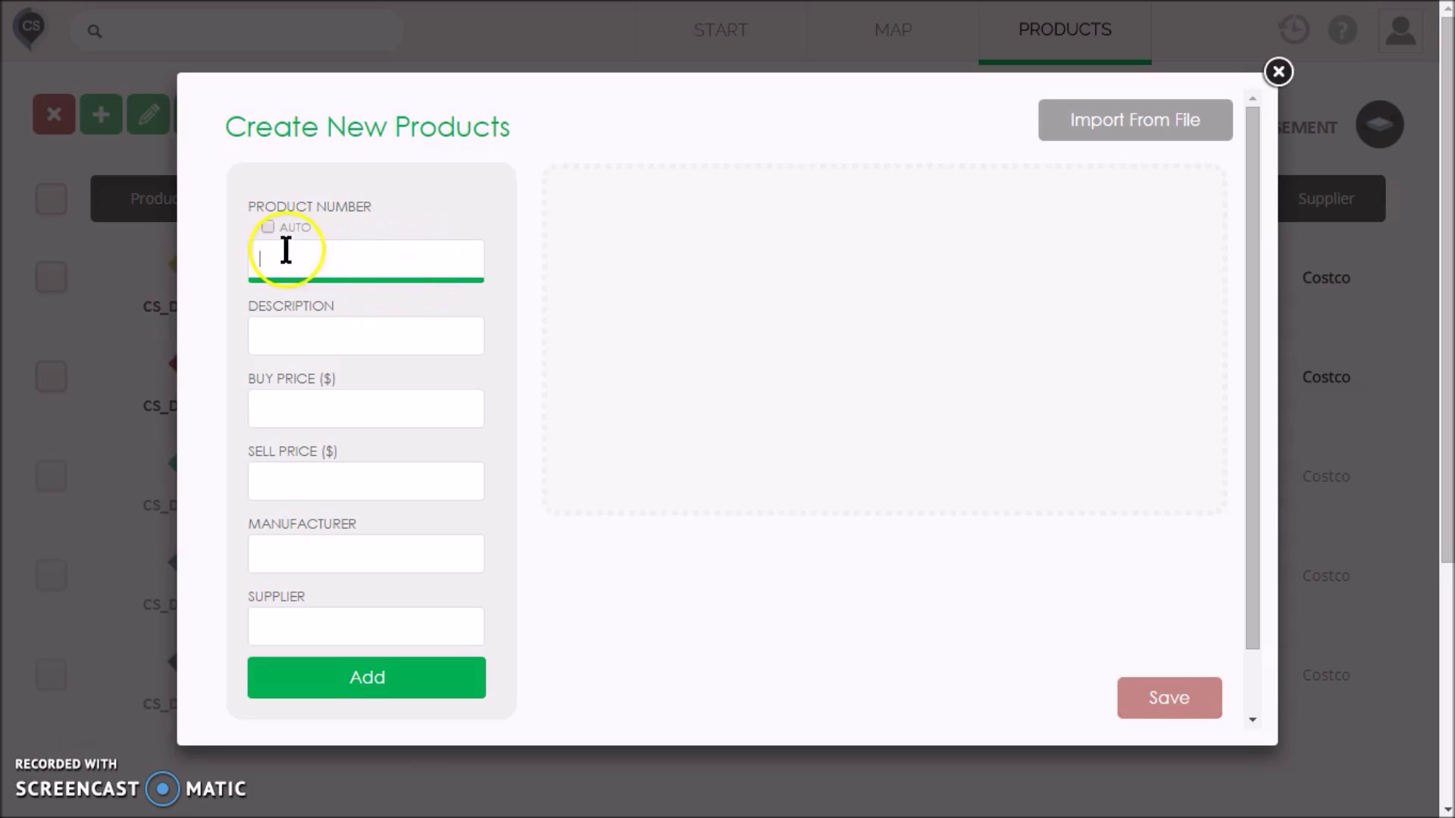
click(266, 227)
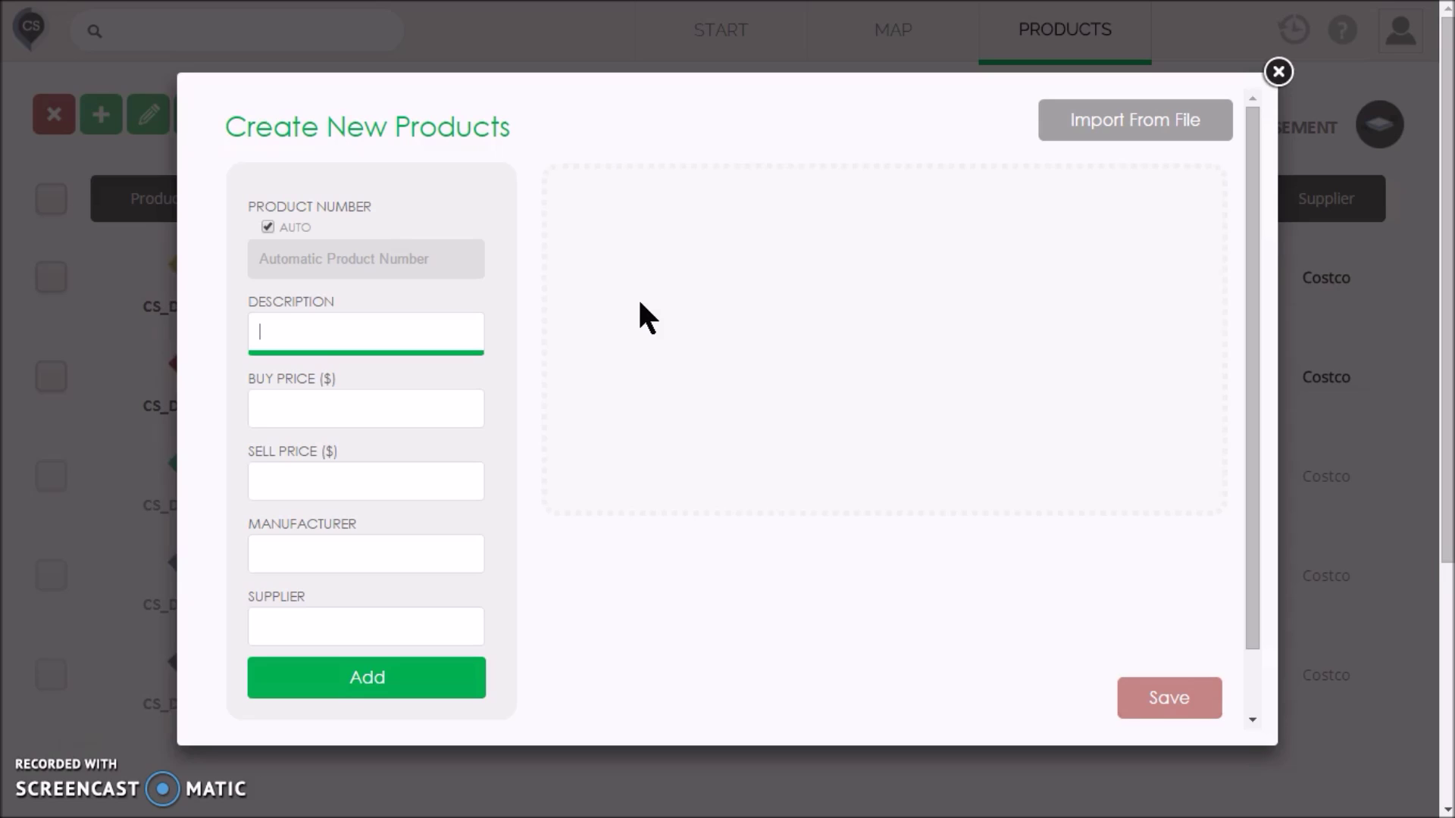
text(Test 1)
key(Tab)
text(12.50)
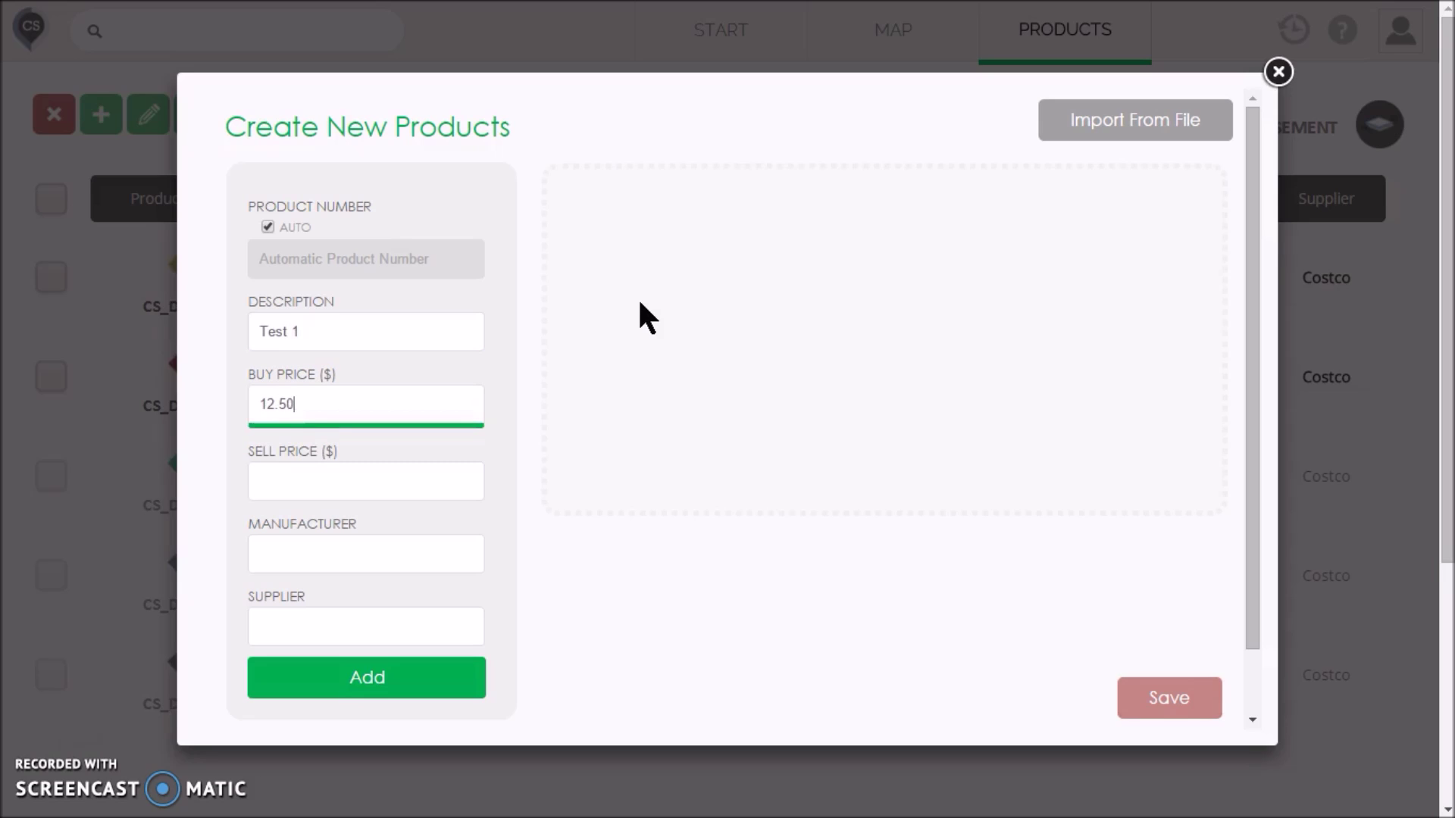
key(Tab)
text(15)
key(Tab)
text(acme)
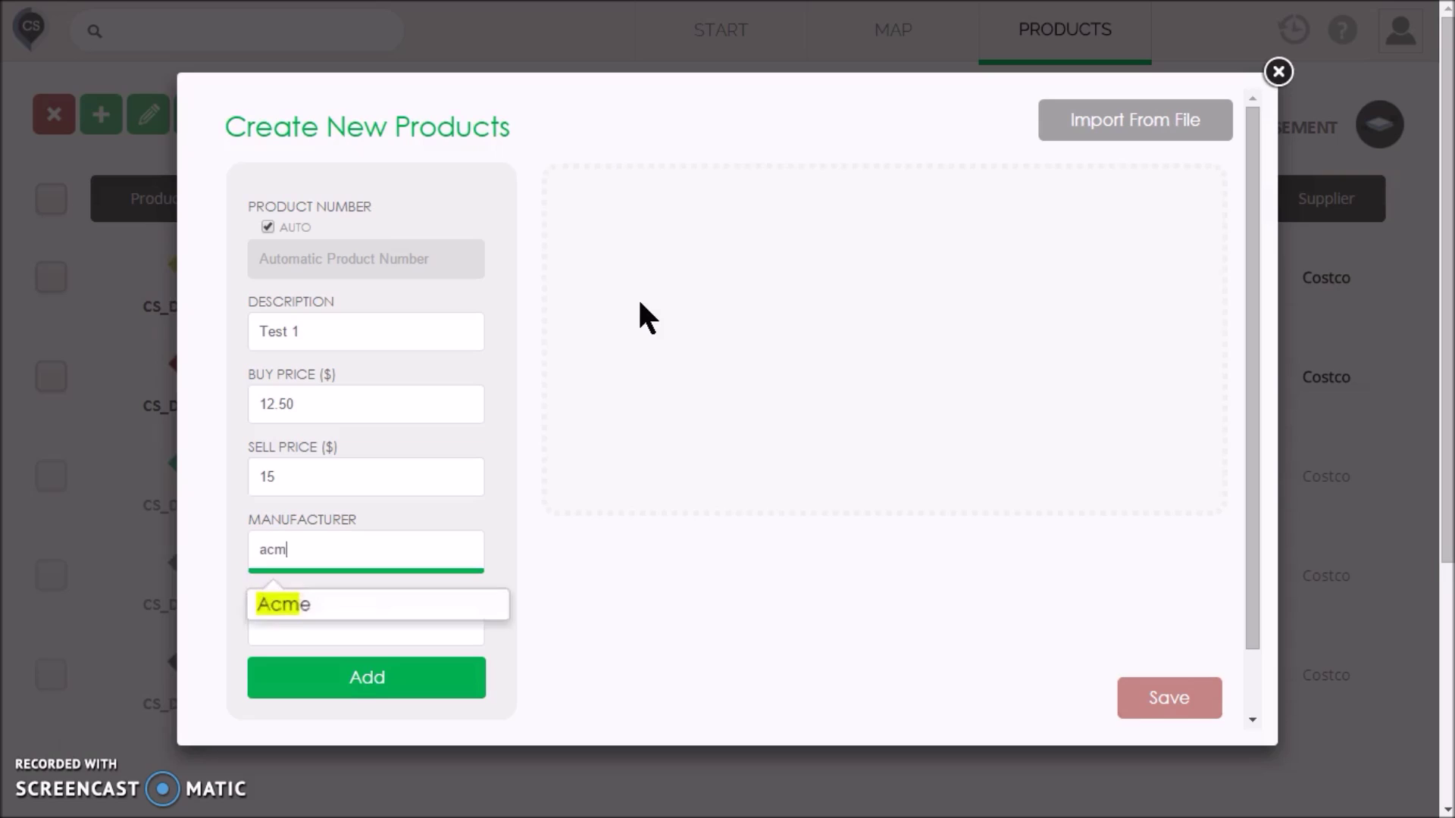
key(Tab)
text(costco)
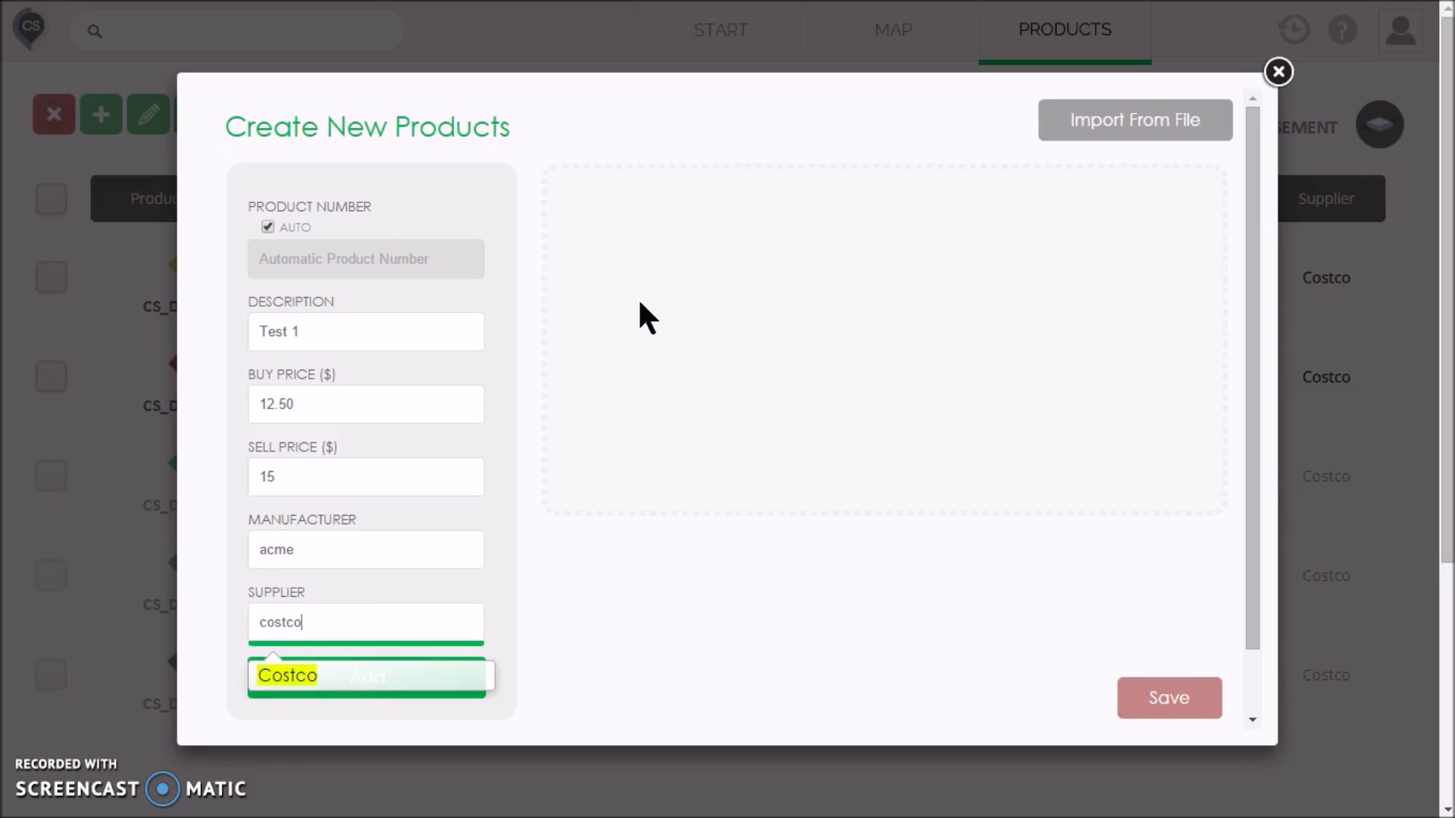
key(Return)
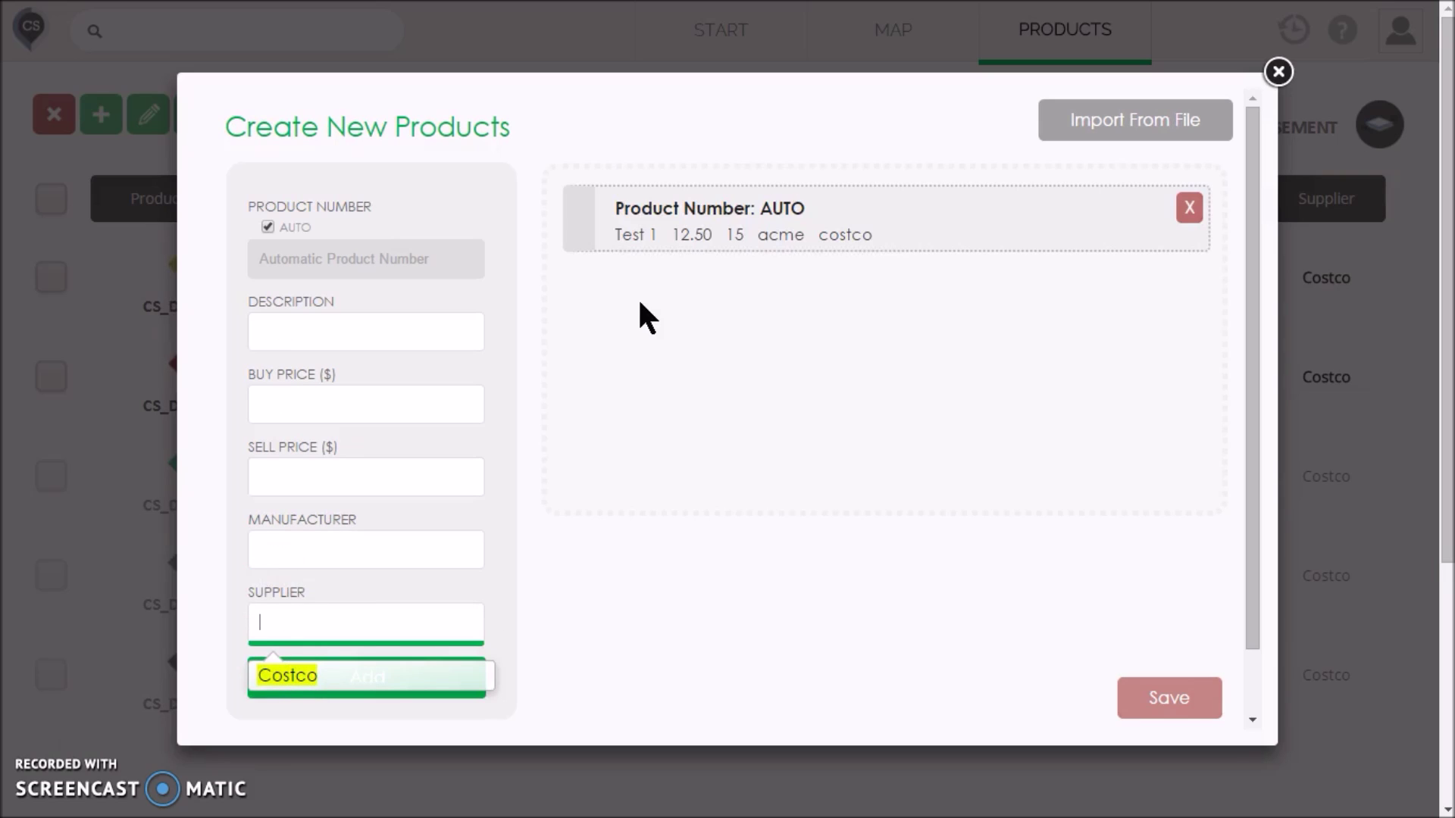
- Add two more products, 'Test 2' and 'Test 3', to the pending list
click(398, 322)
text(Test 2)
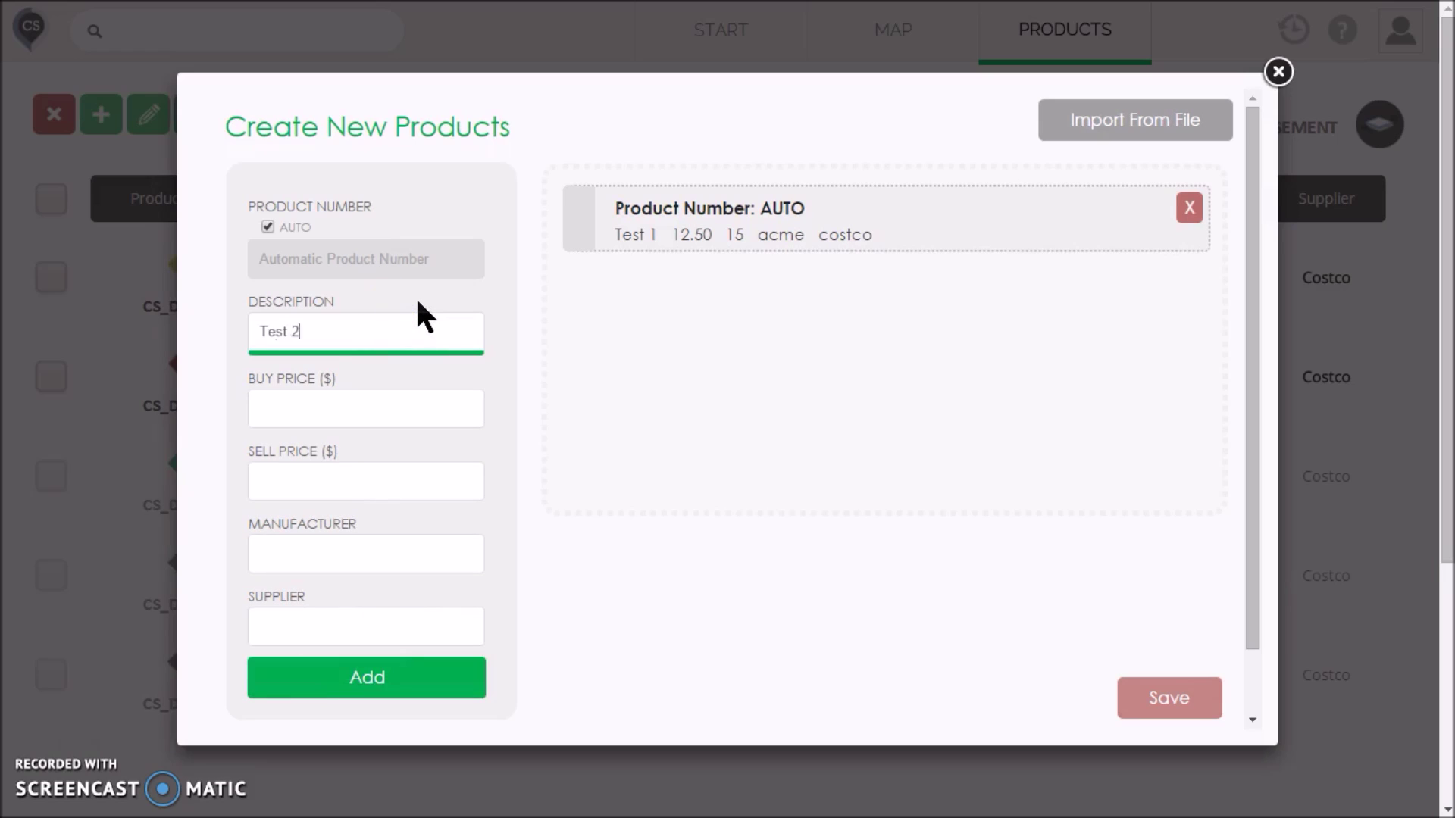
key(Return)
text(Test 3)
key(Return)
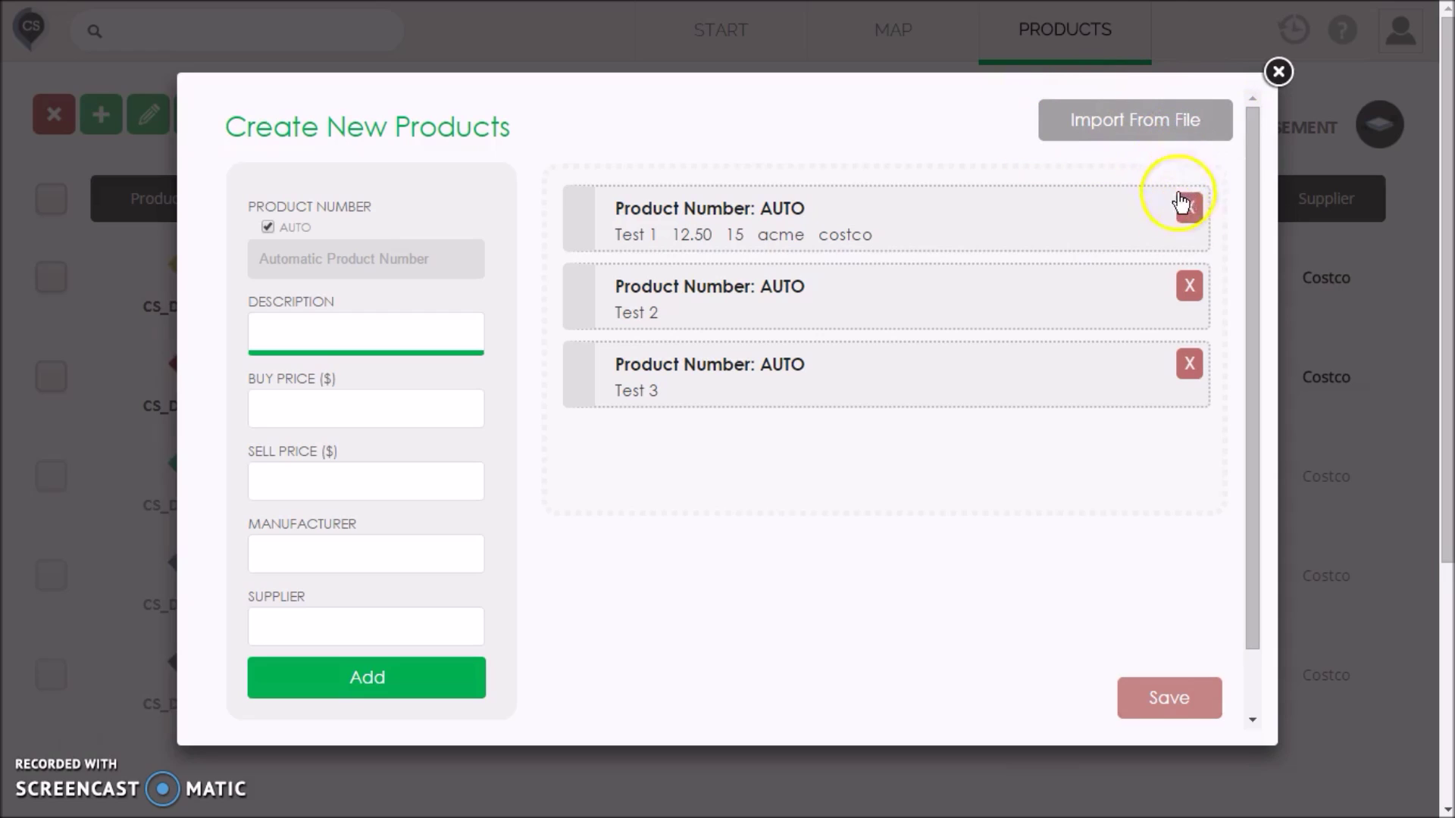
- Save the three new test products and dismiss the success message
click(1171, 698)
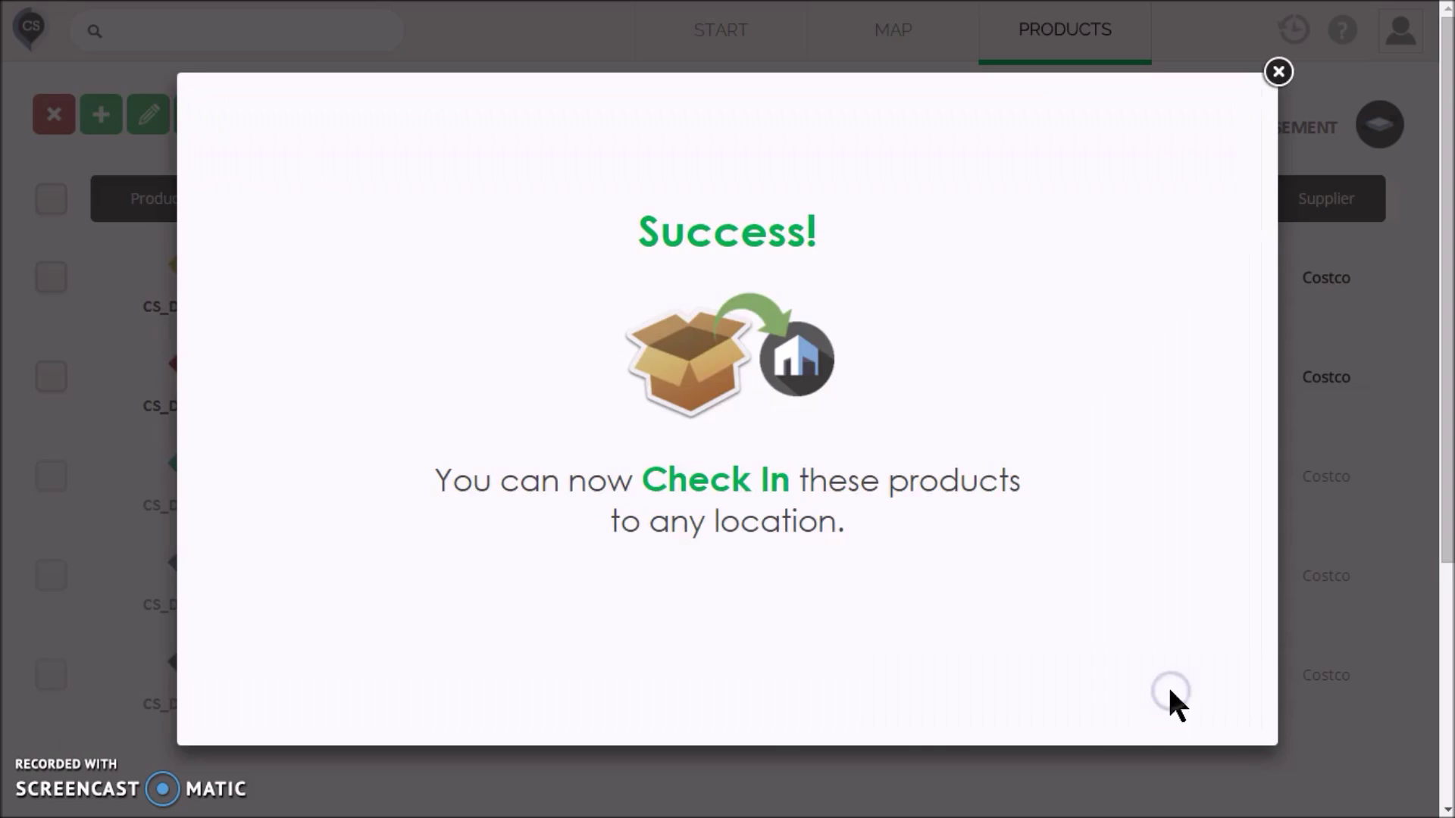
click(1278, 73)
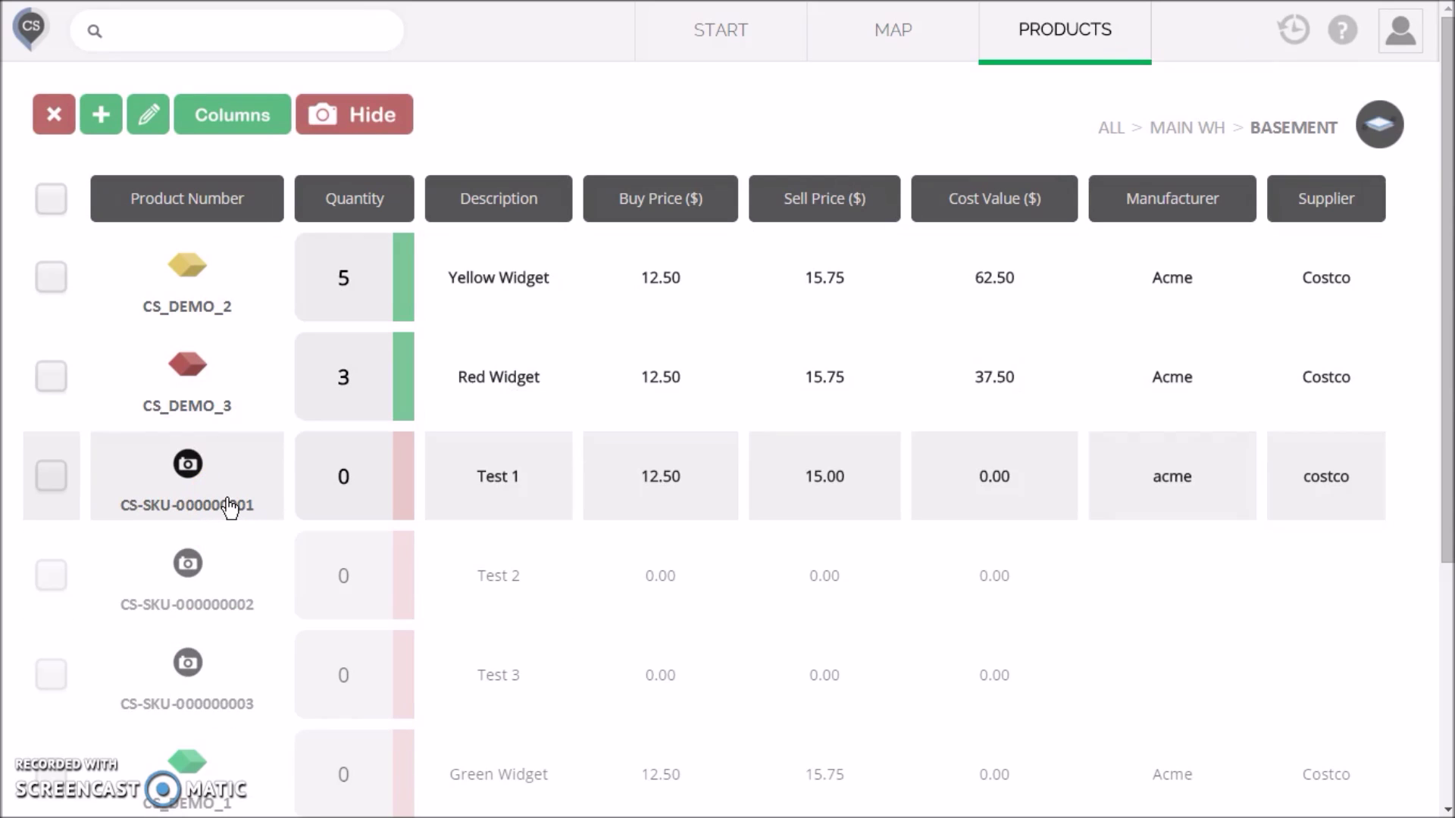
click(491, 477)
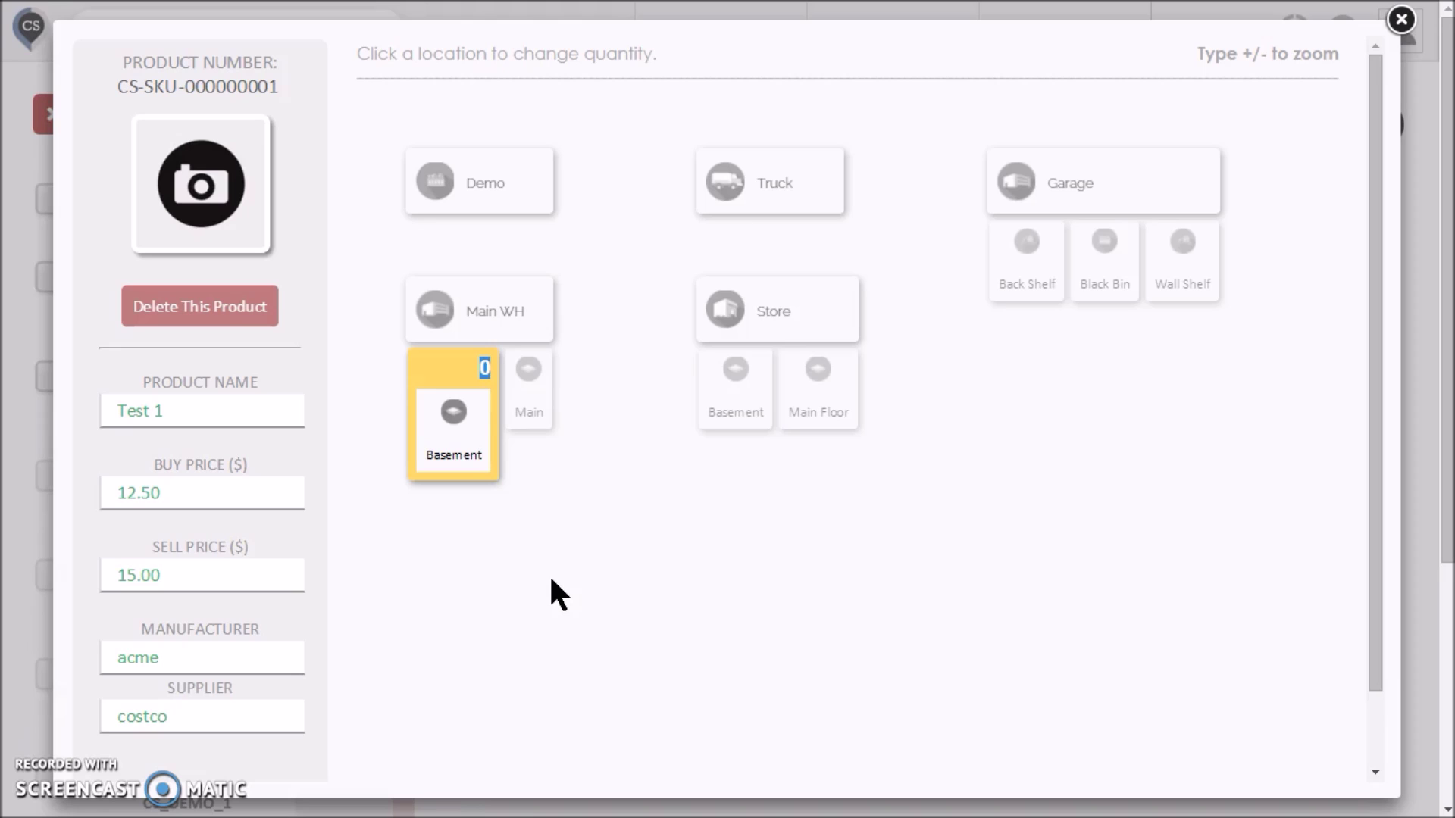
- Enter 10 units of Test 1 in Main WH Basement, review other locations, and close the details
text(10)
key(Return)
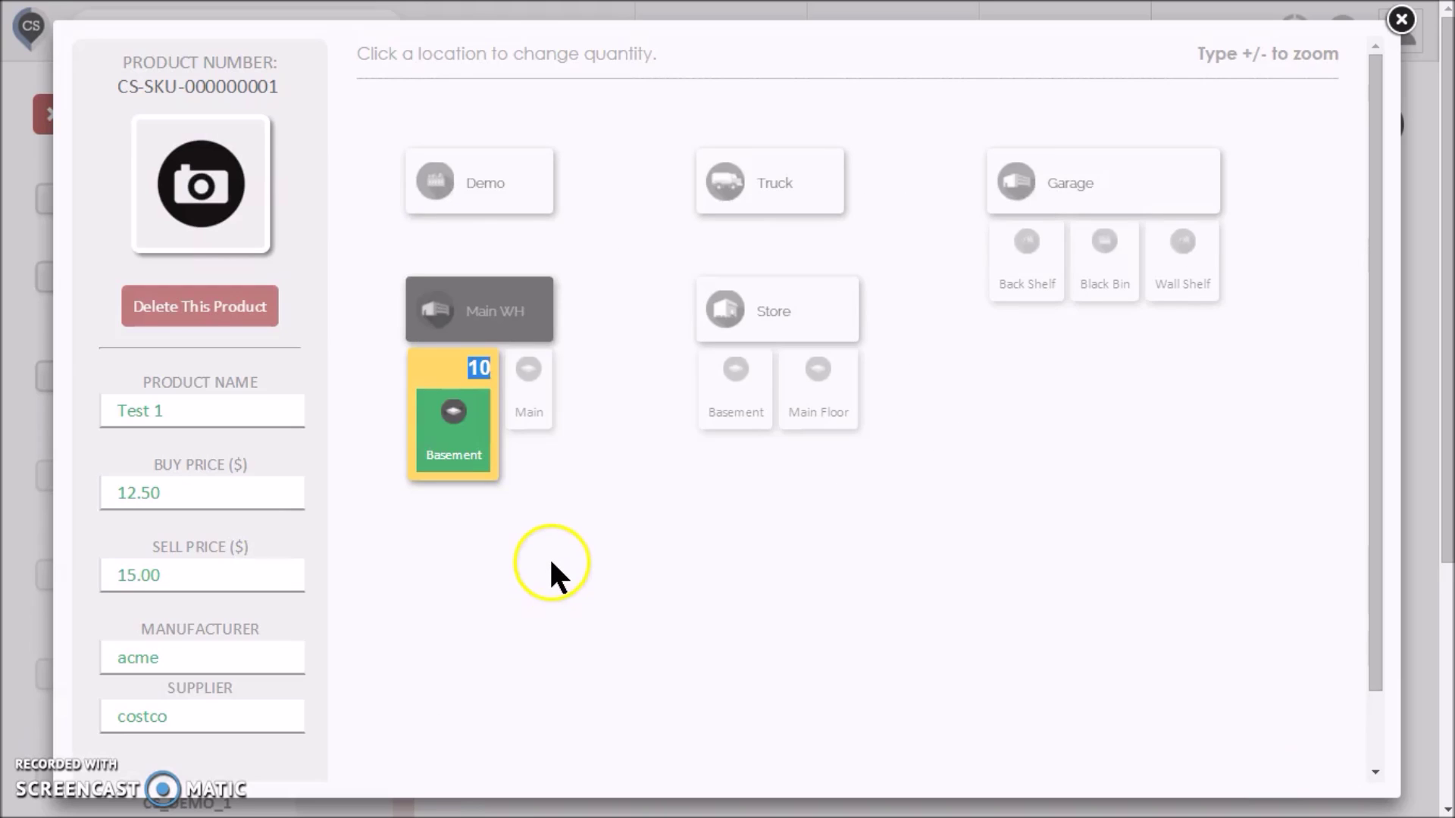
click(779, 309)
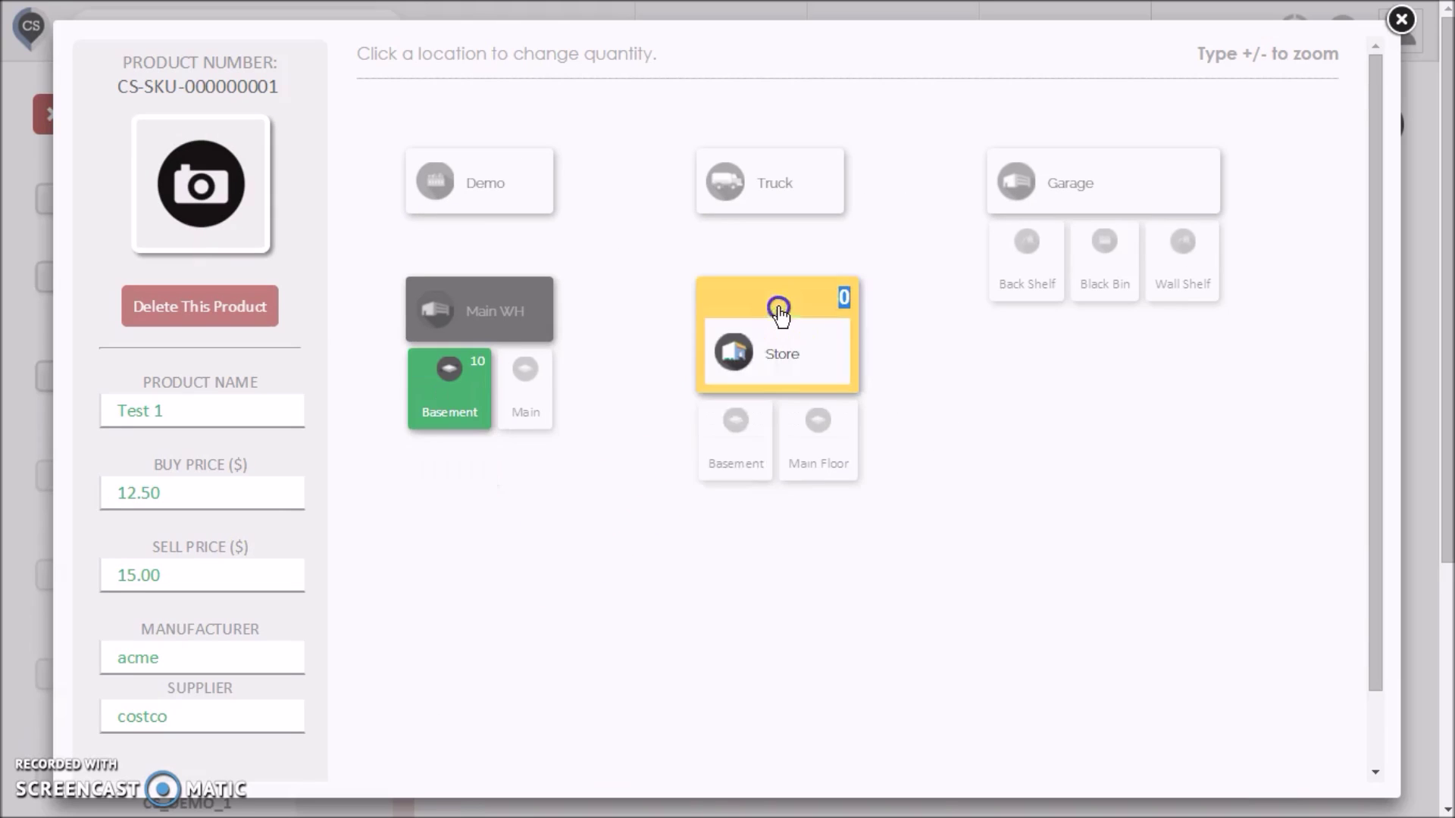
click(735, 451)
click(1026, 265)
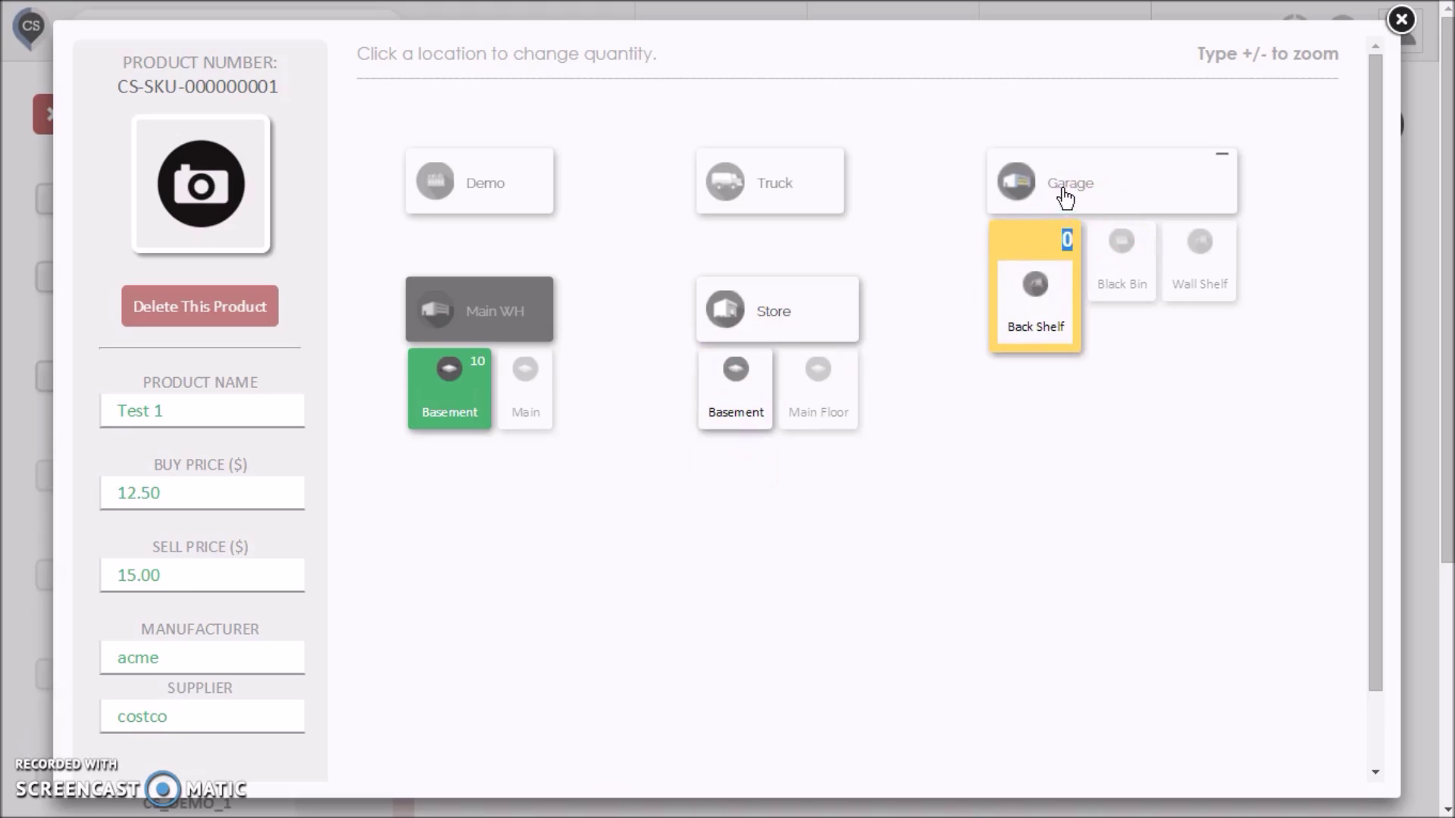
click(1064, 189)
click(826, 185)
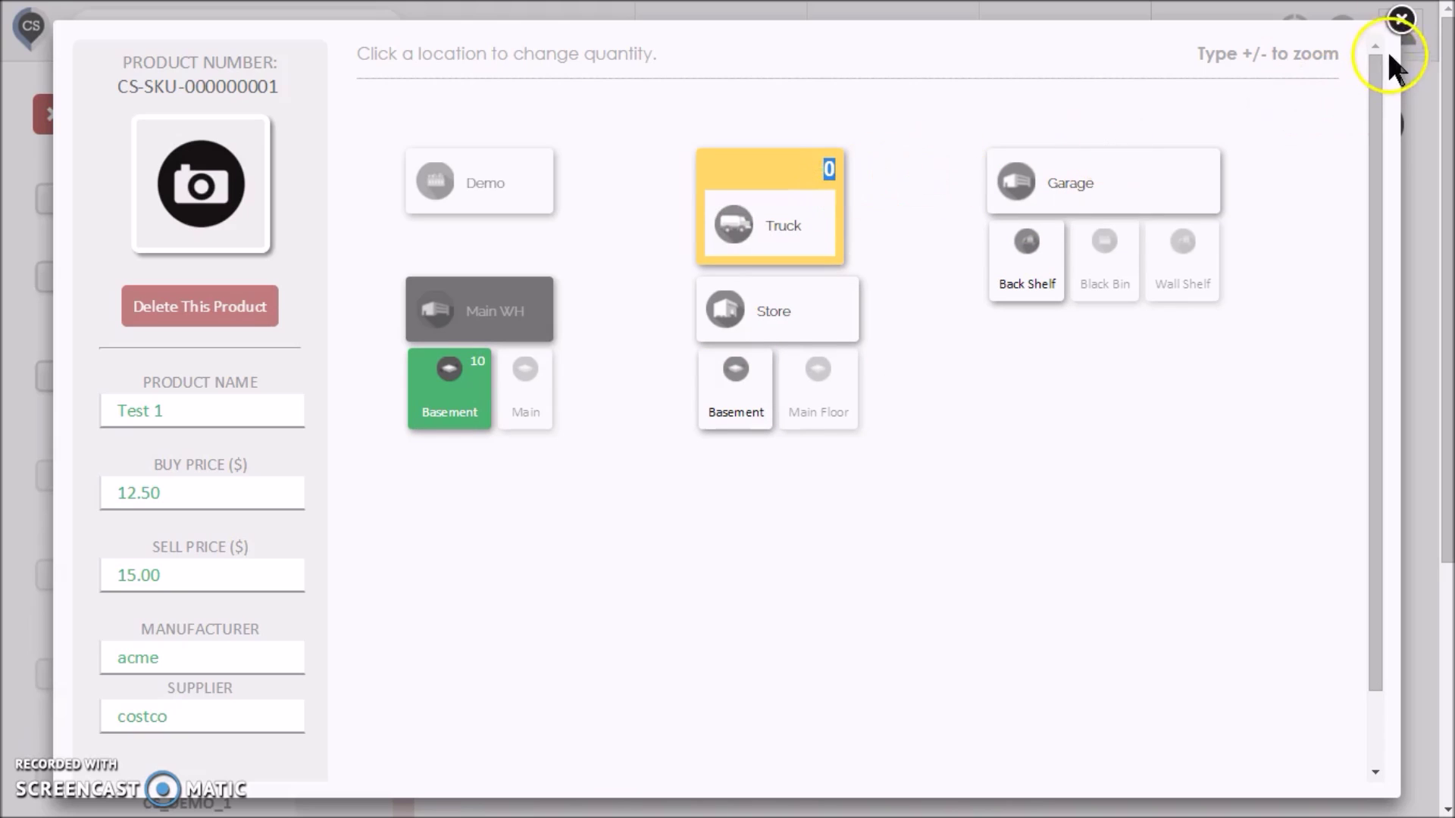
click(1400, 19)
click(1340, 32)
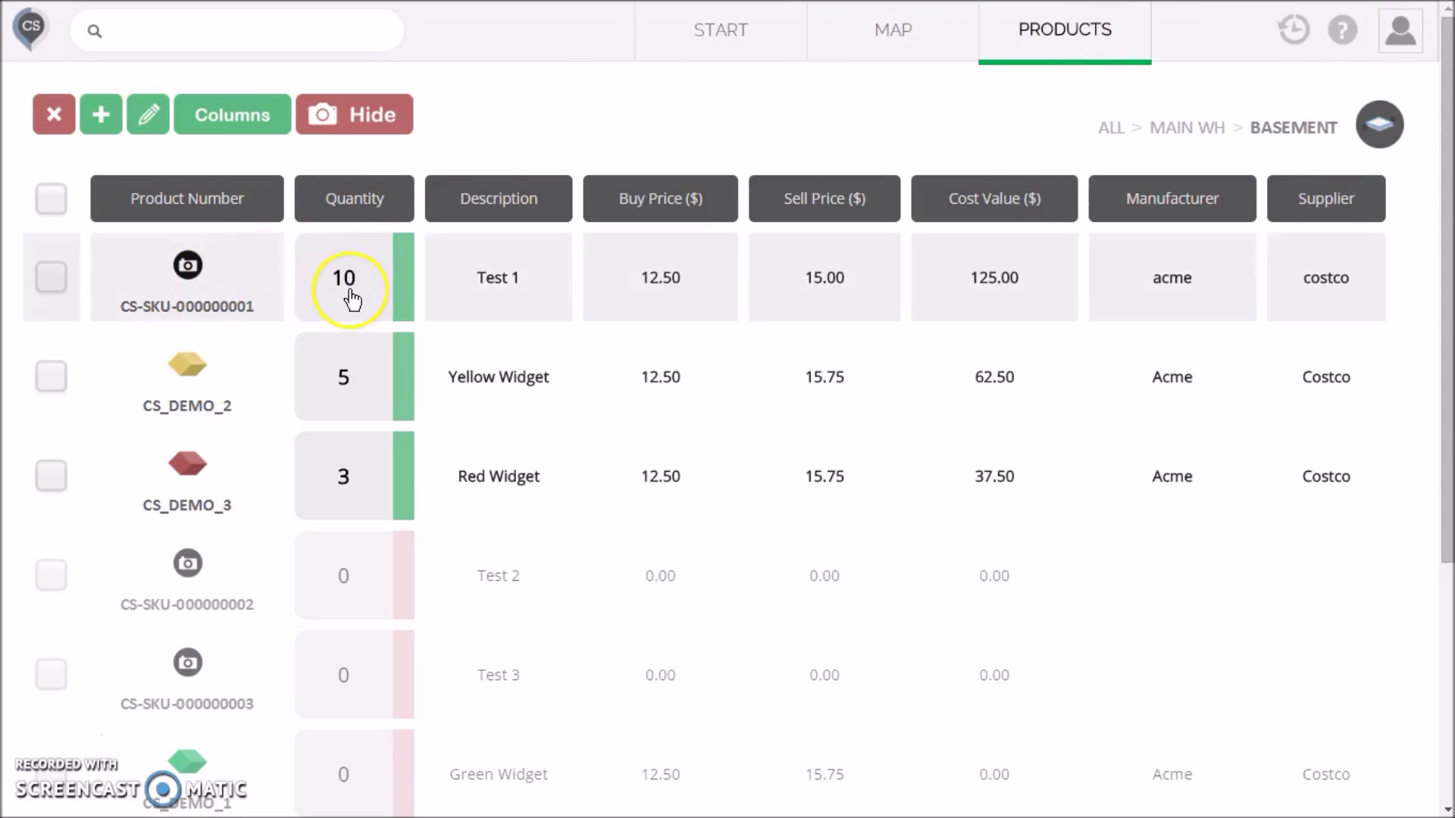
- Switch to the START tab with New Products, Check In, Transfer and Check Out
click(352, 300)
click(635, 137)
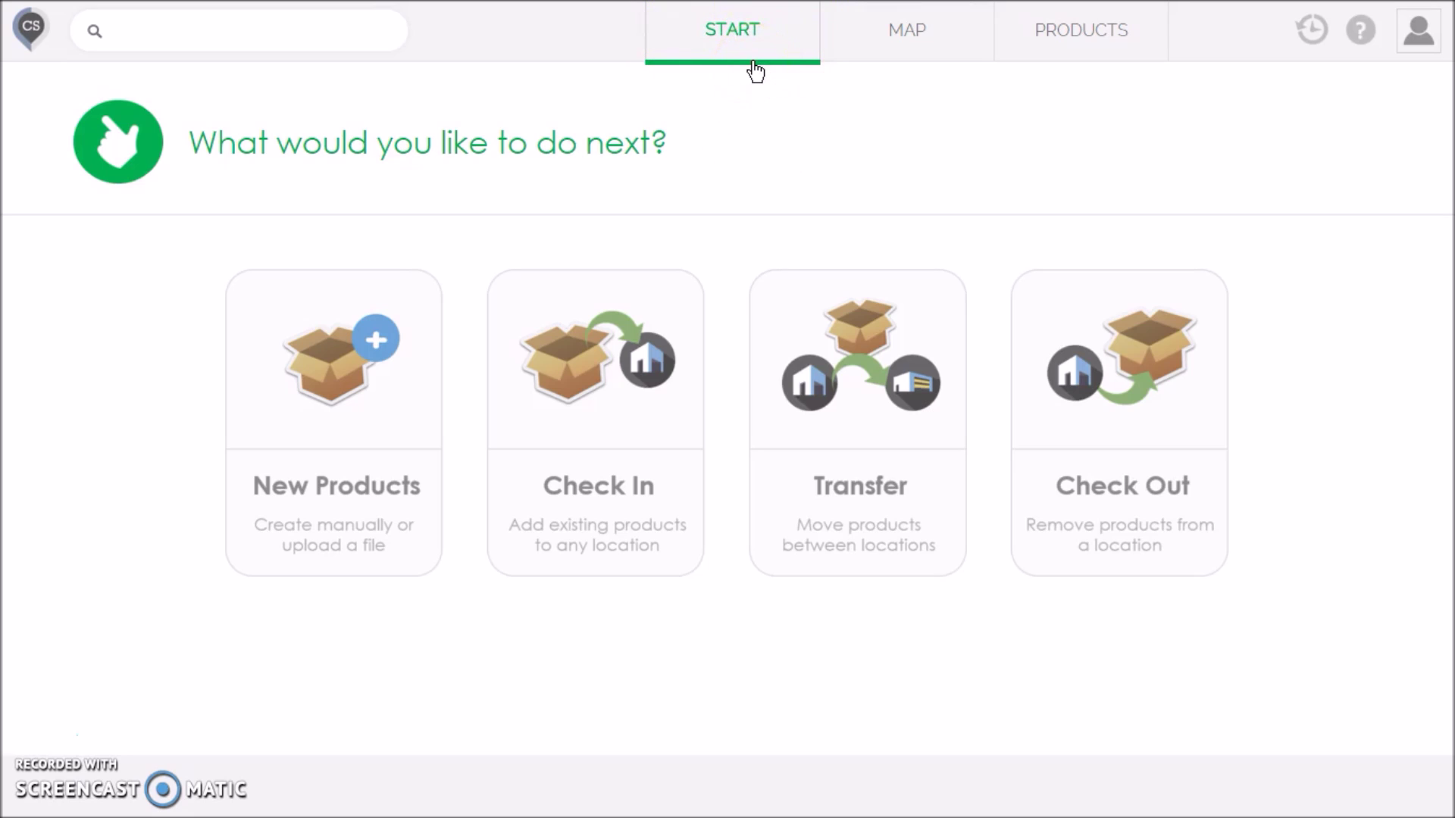
click(767, 103)
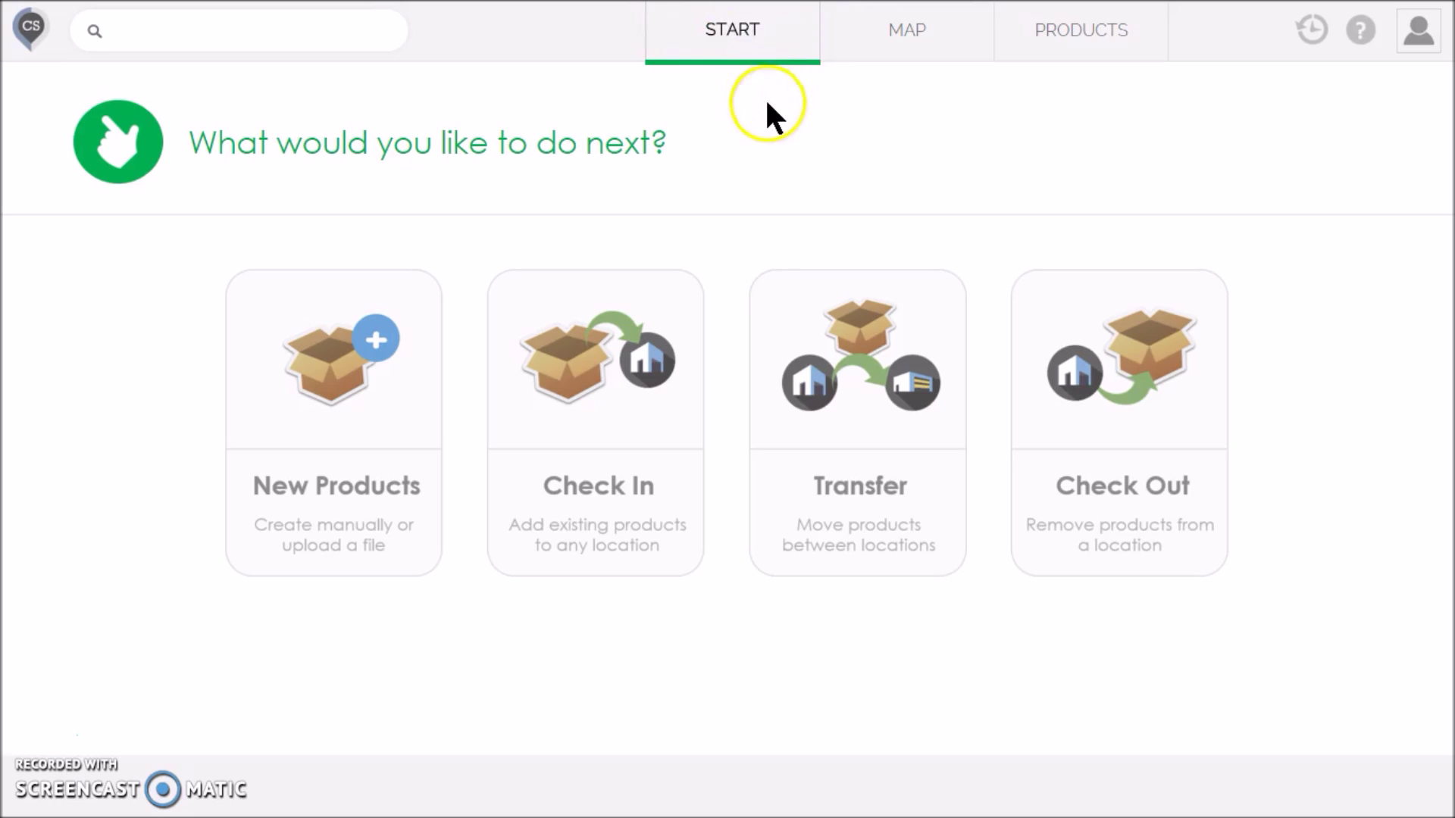
- Begin a check-in filtered by 'tes', queuing 5 of Test 1 and 2 of Test 3
click(604, 425)
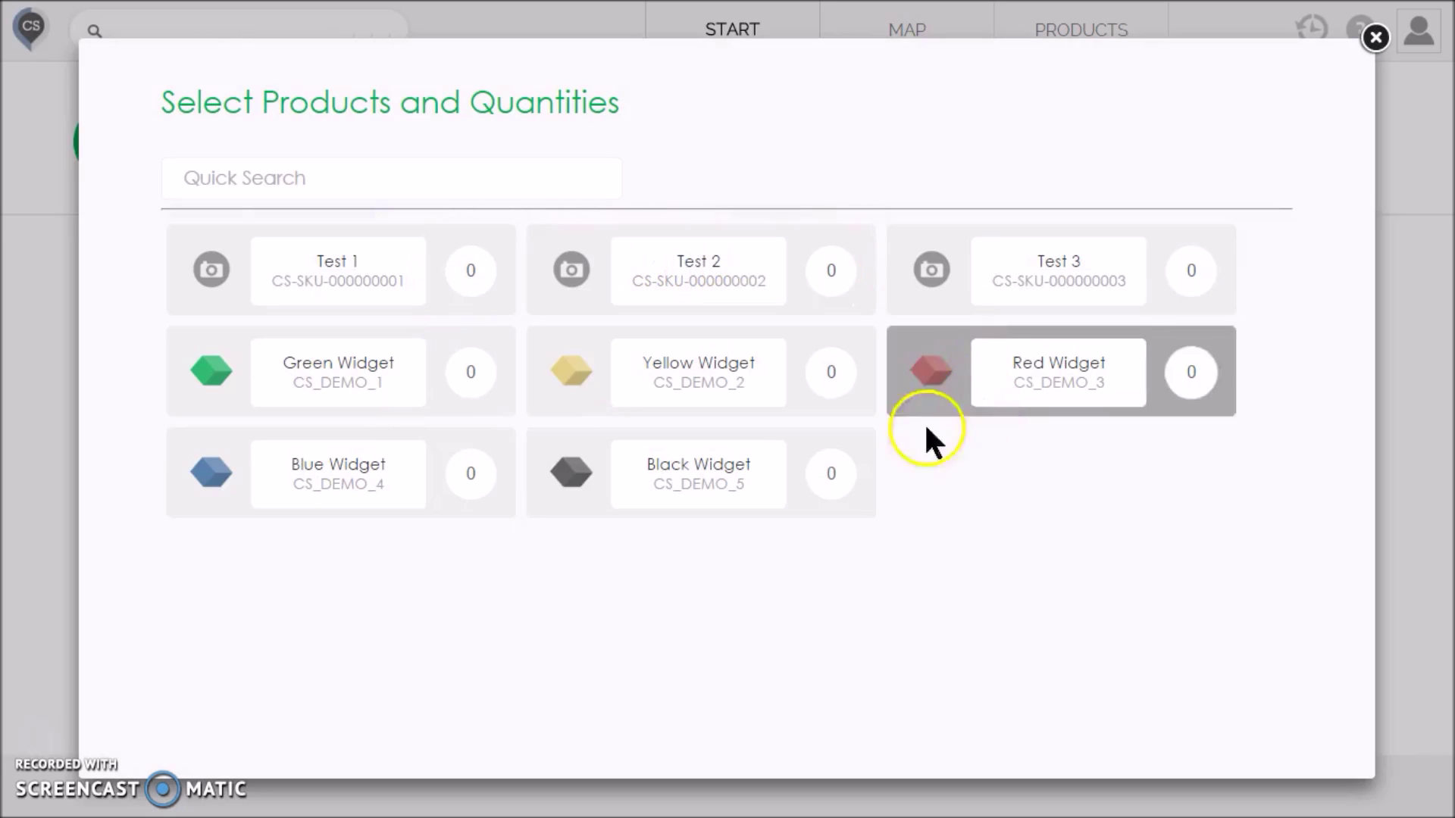
click(372, 178)
text(te)
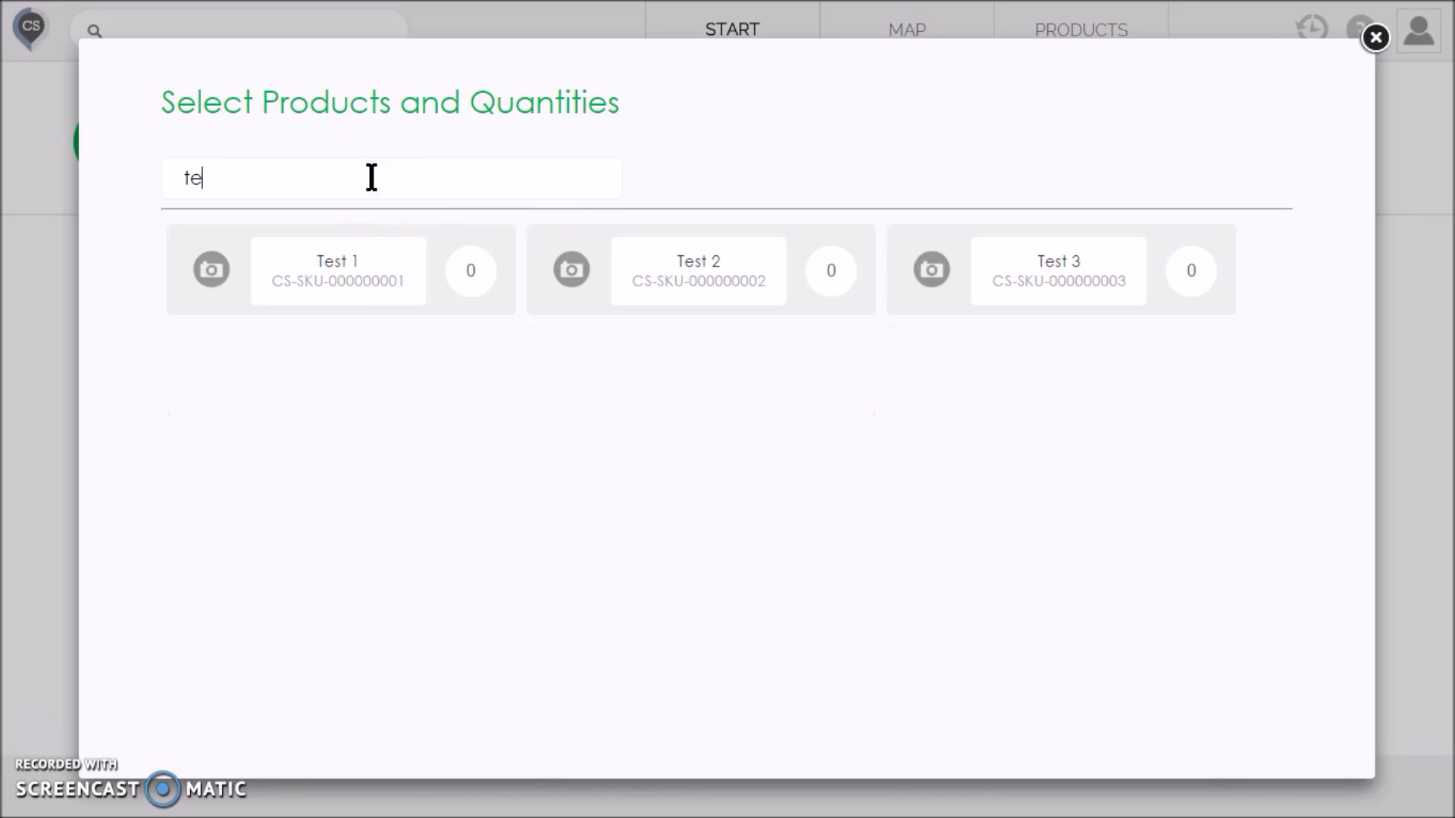
text(s)
click(436, 283)
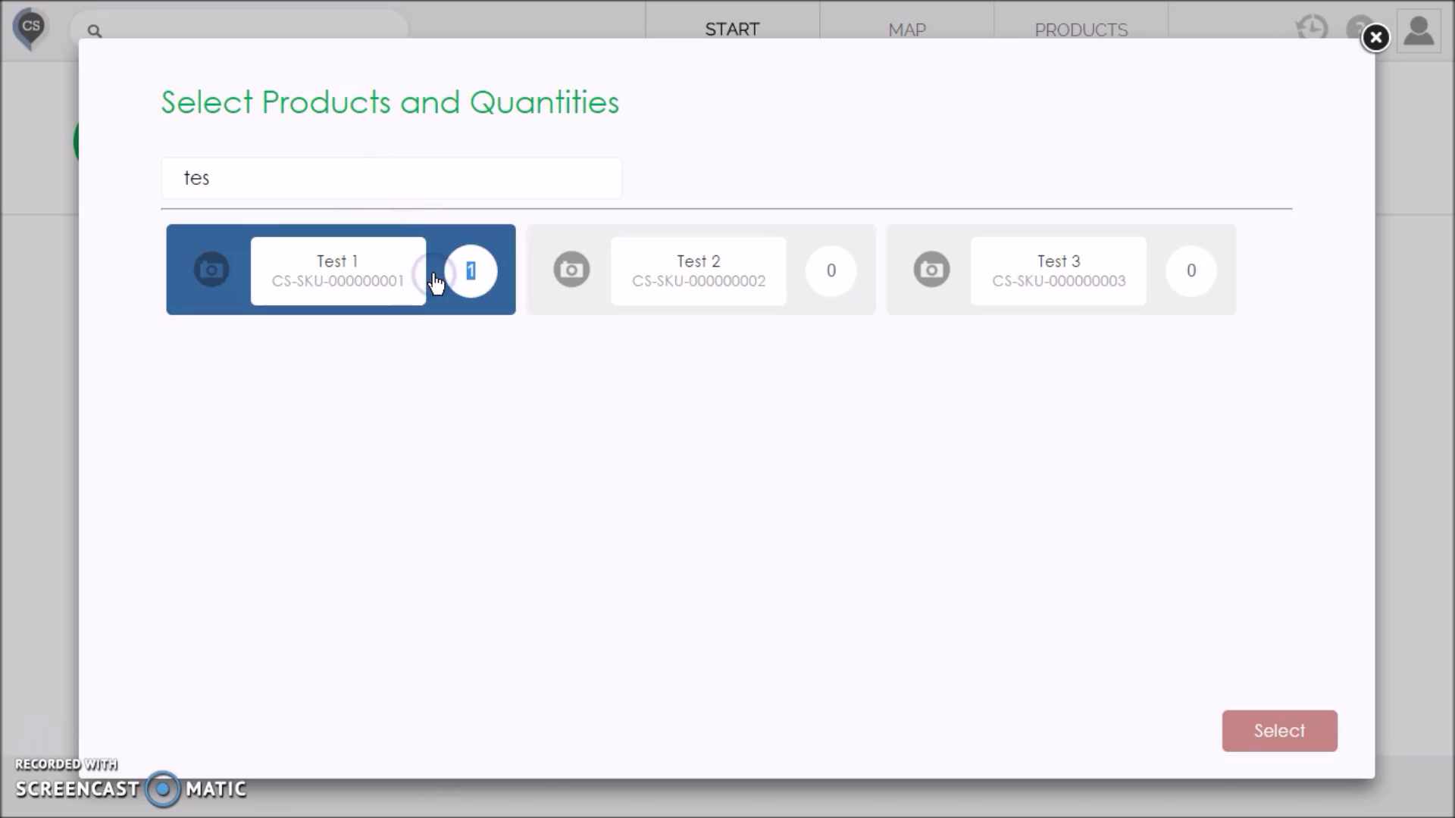
text(5)
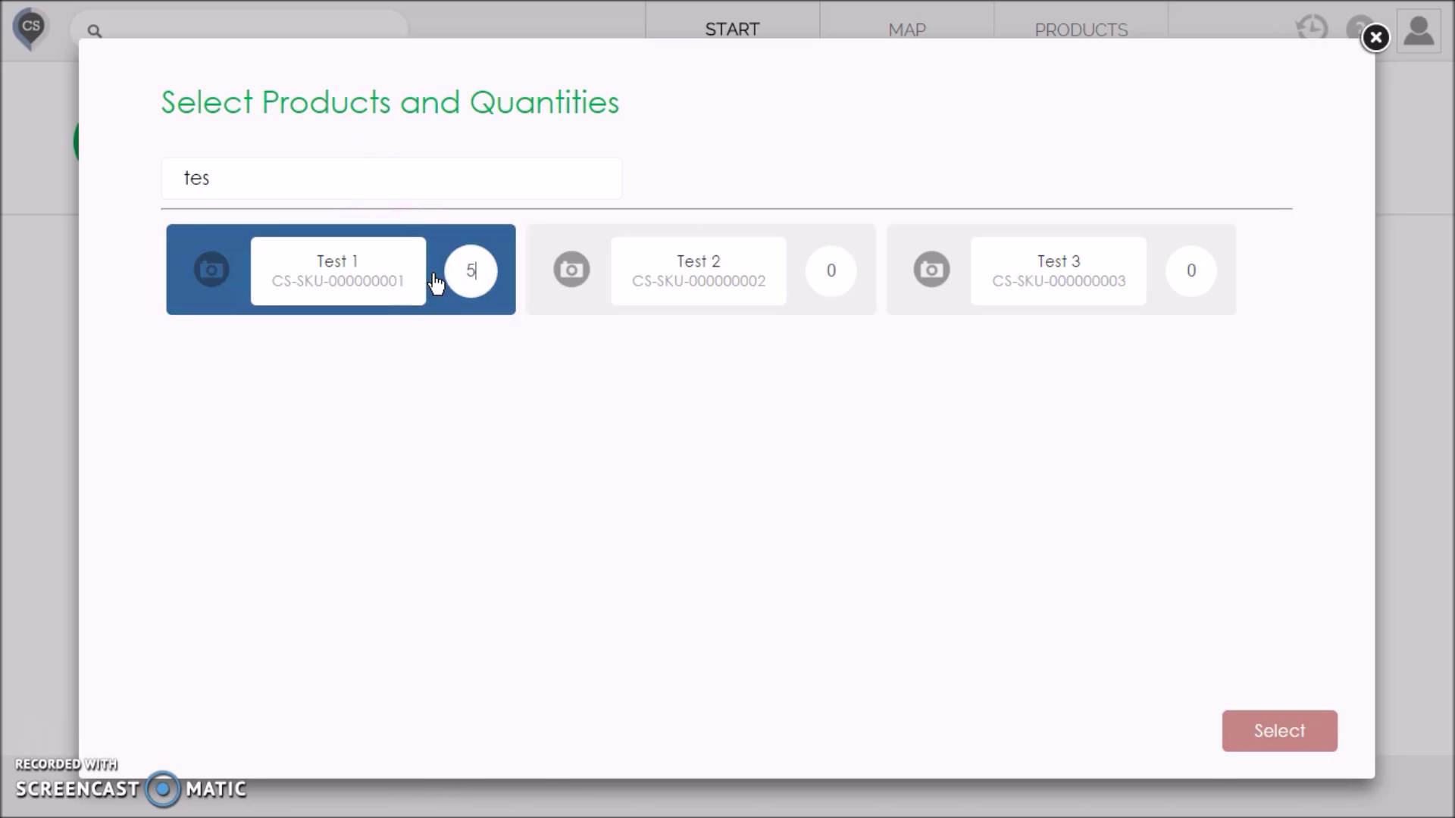
click(1149, 282)
text(2)
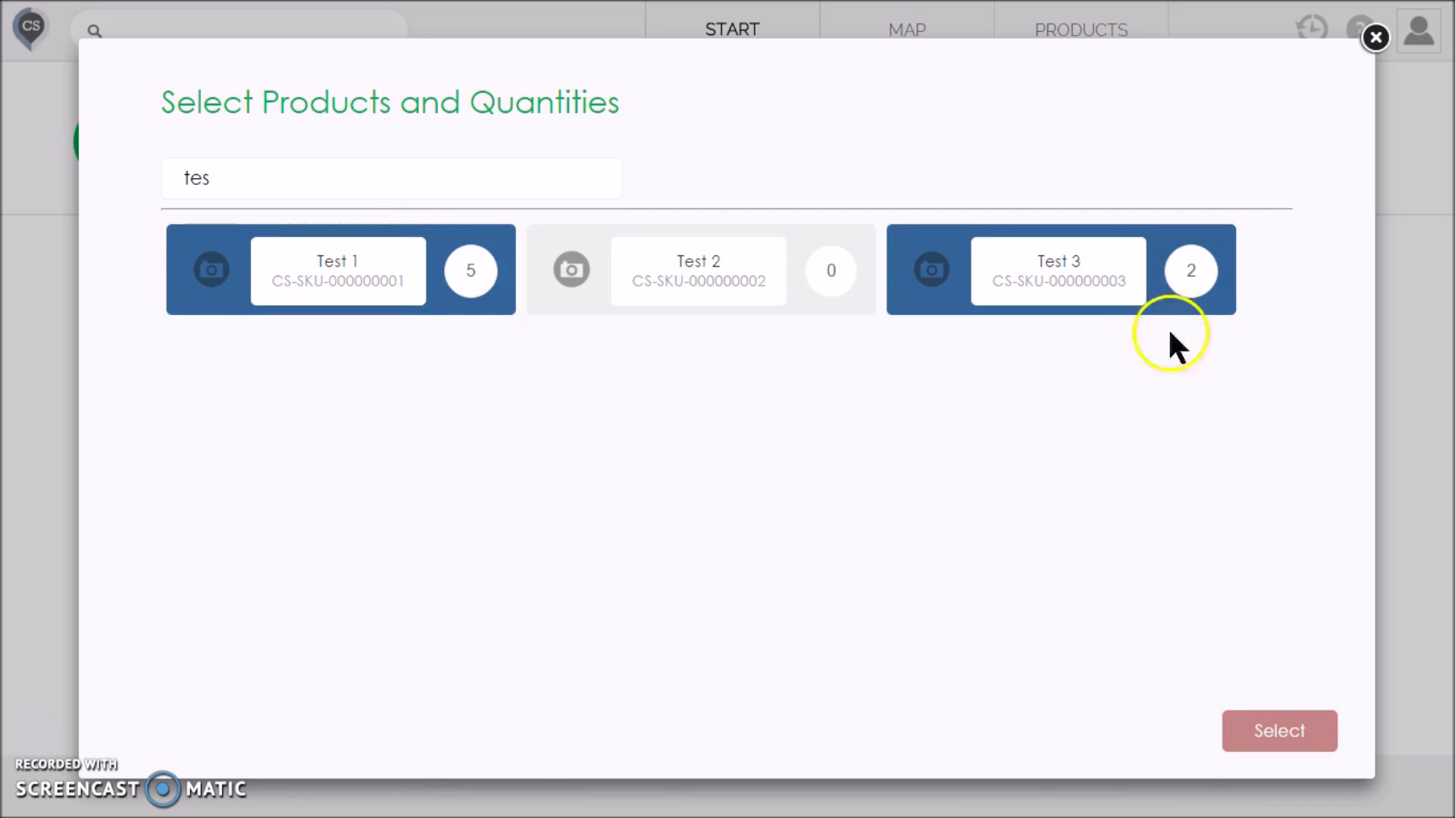
click(1282, 724)
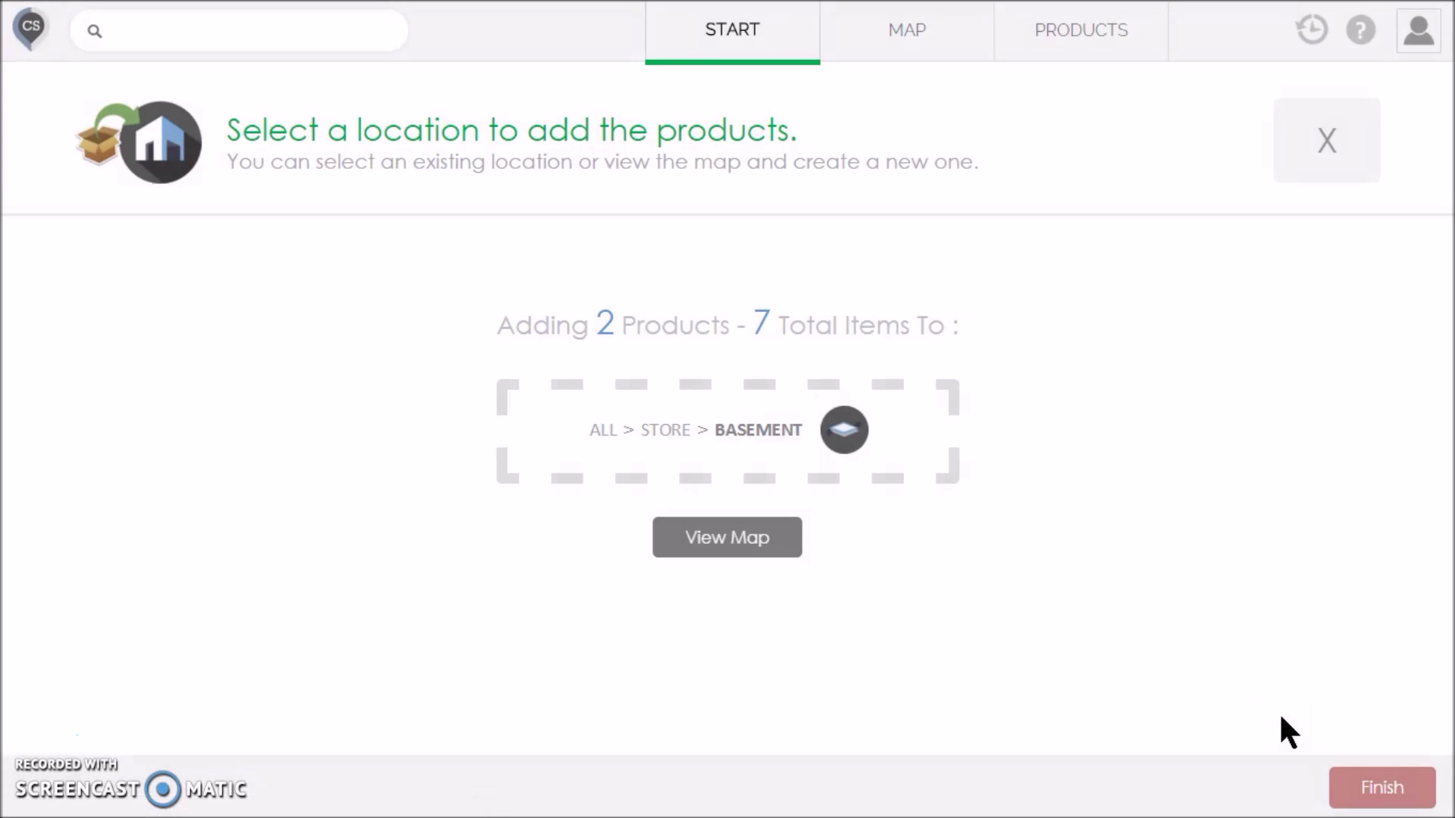
- Check the queued items into Garage > Back Shelf and finish the check-in
click(844, 431)
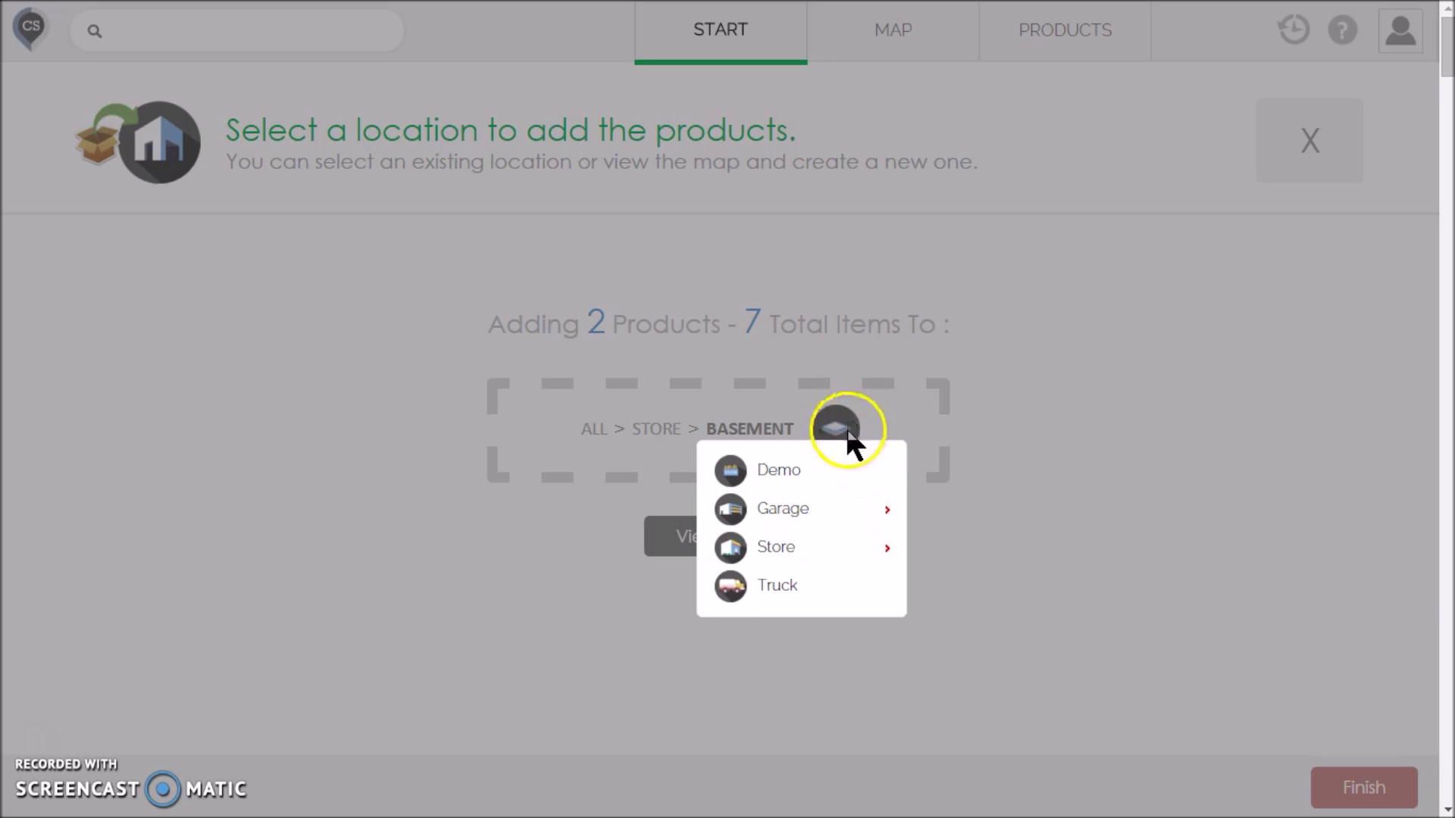
mouse_move(851, 513)
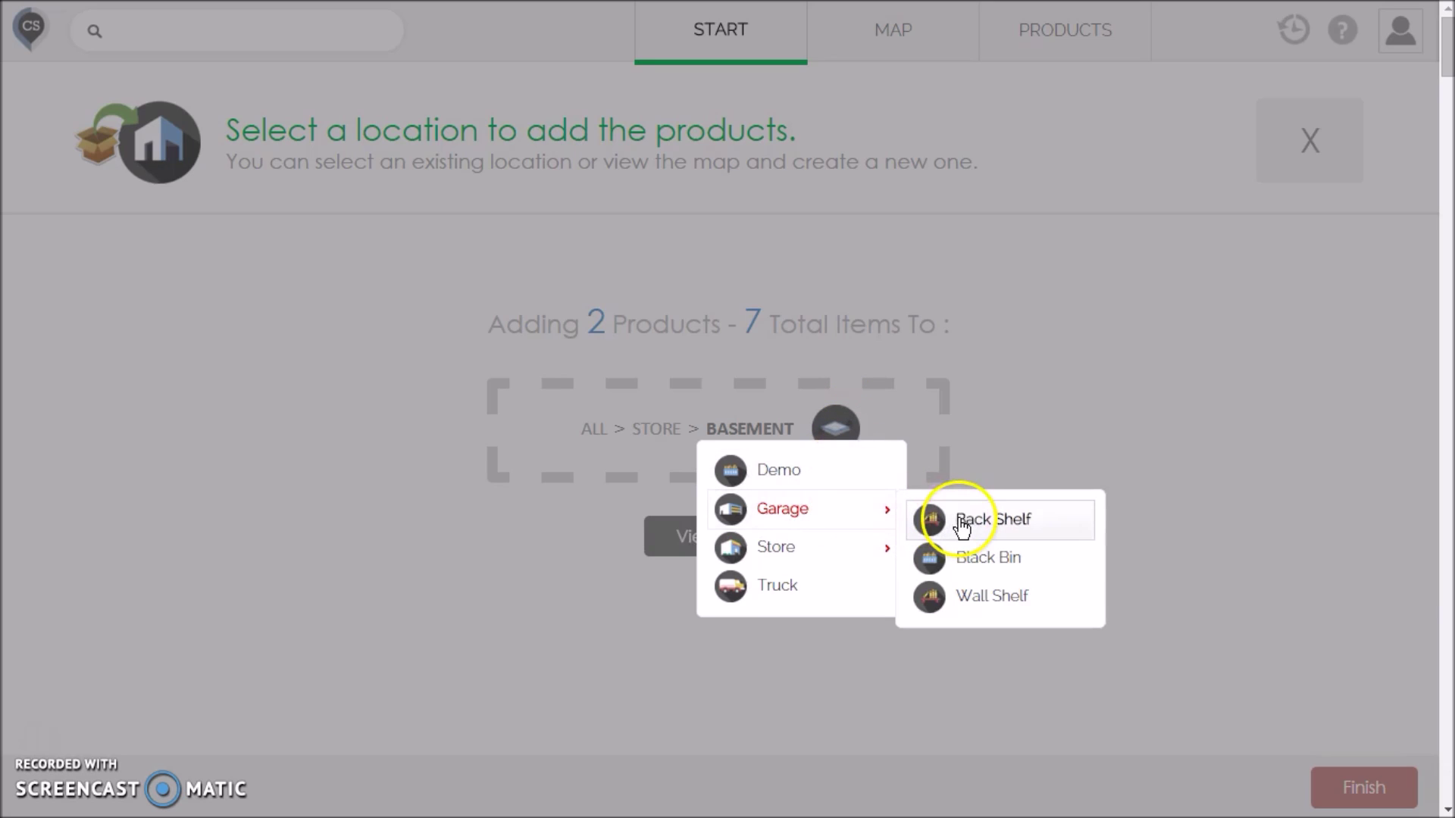
click(962, 522)
click(1385, 786)
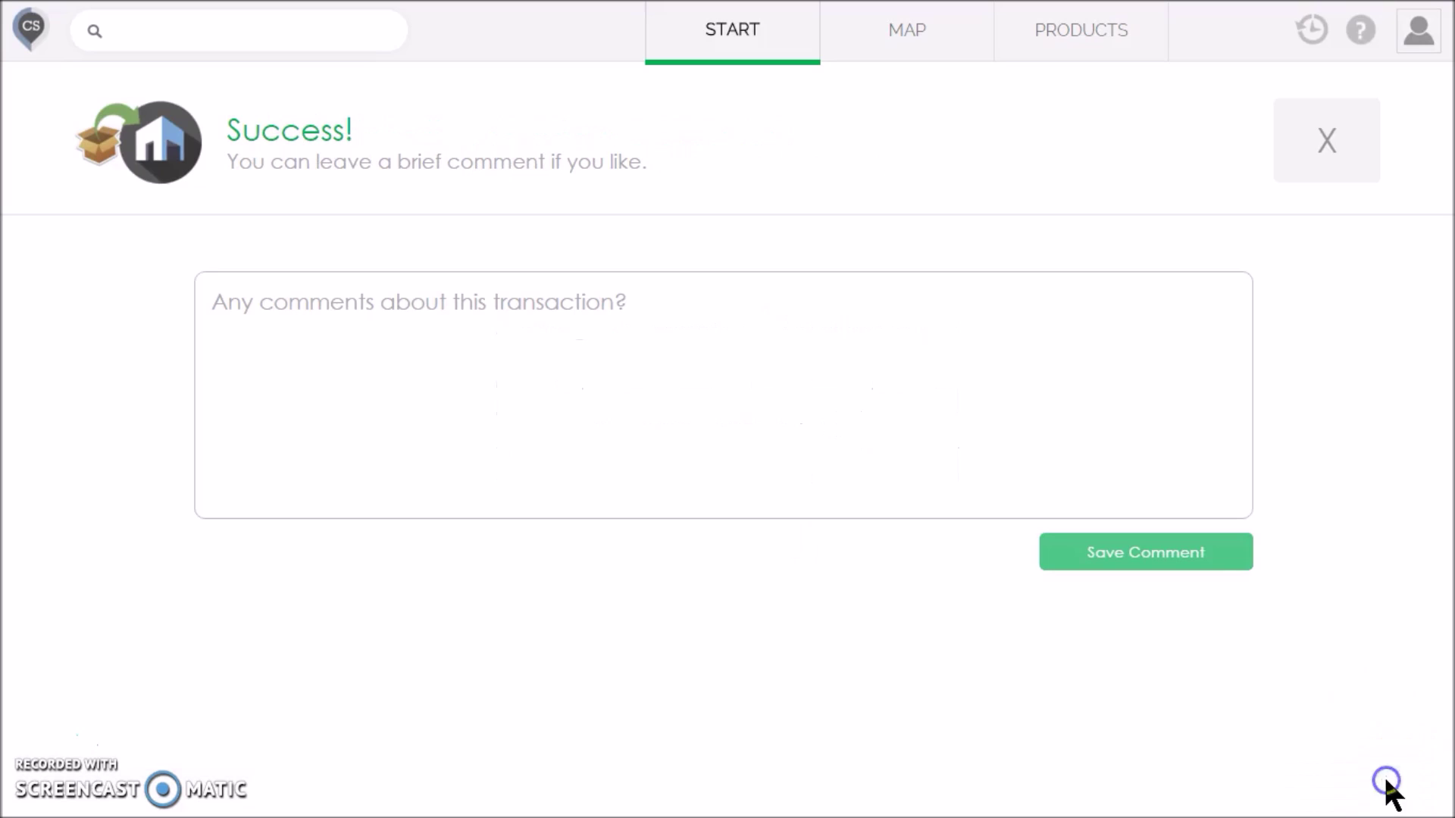
- Save the transaction comment 'Received from supplier'
click(596, 406)
text(Rec)
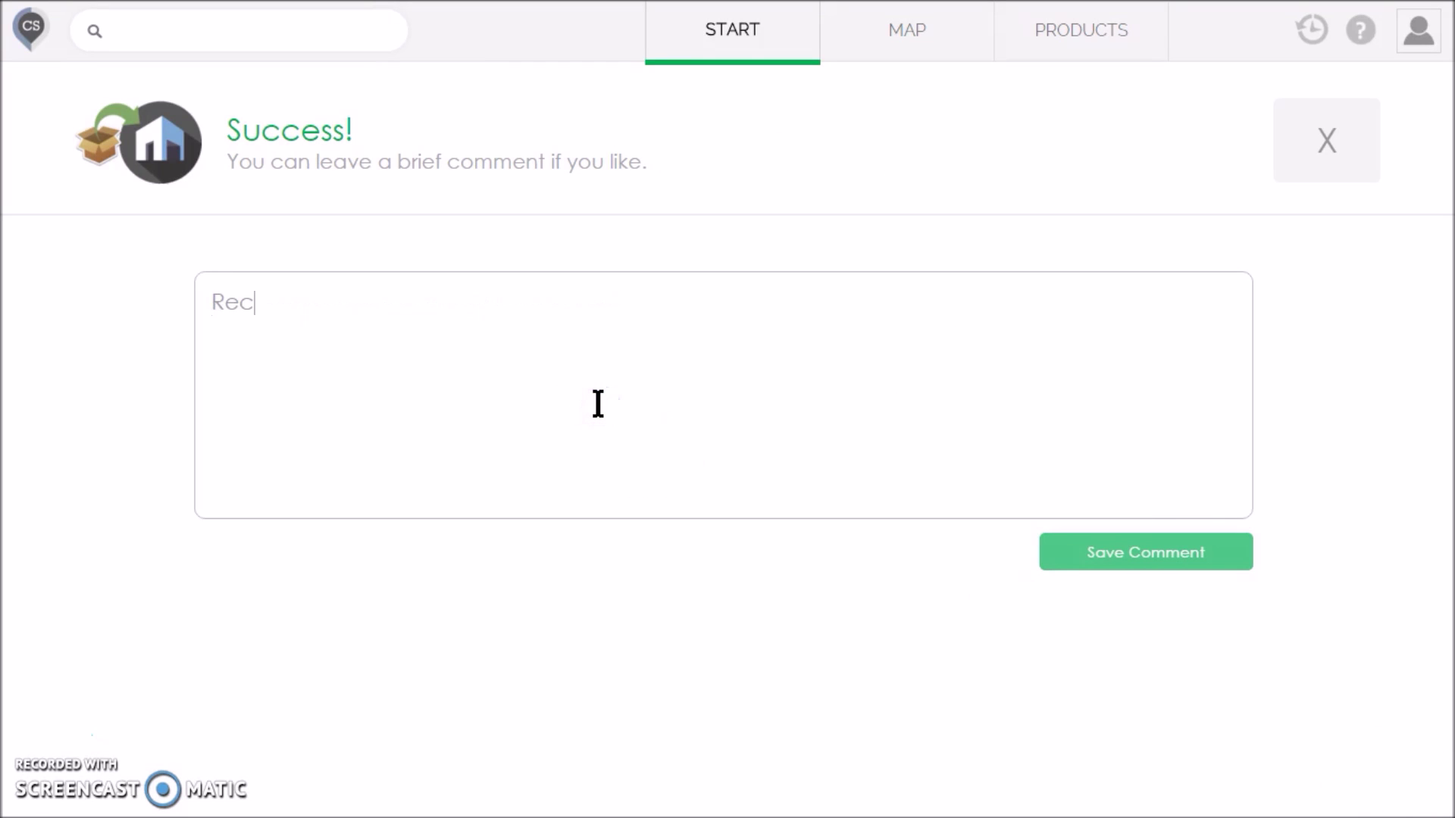
text(eived from supplier)
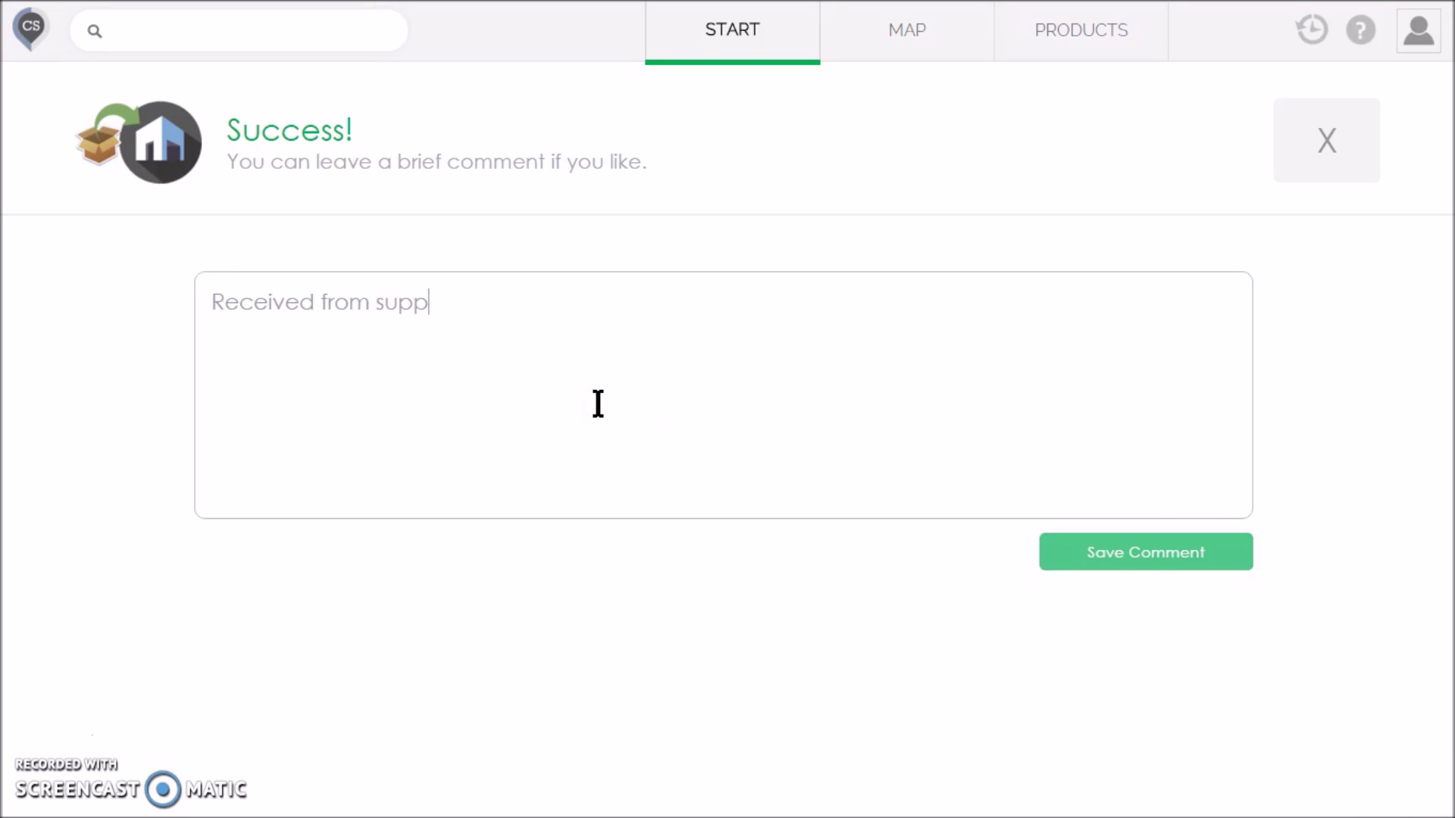
click(1099, 567)
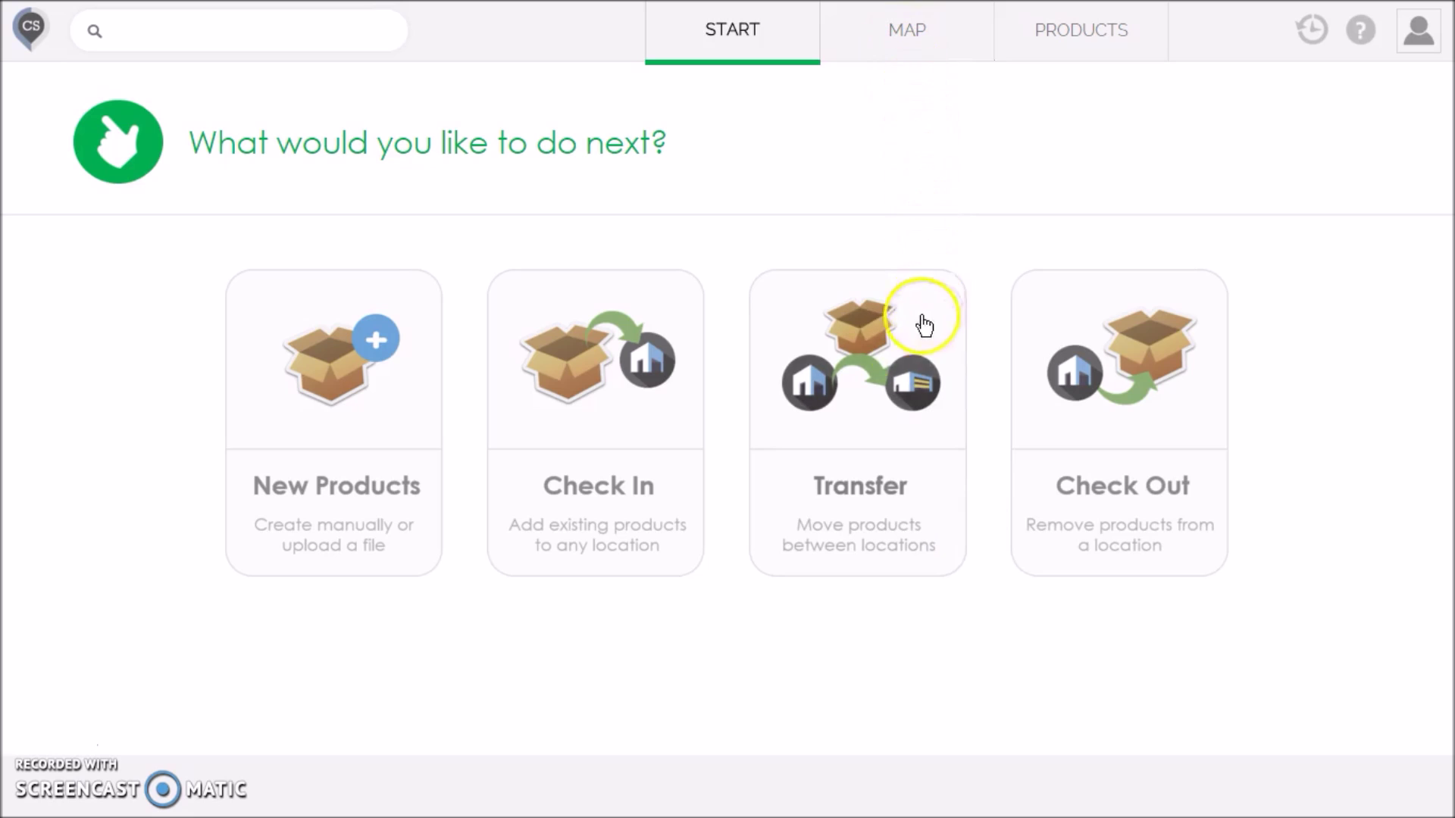
click(865, 414)
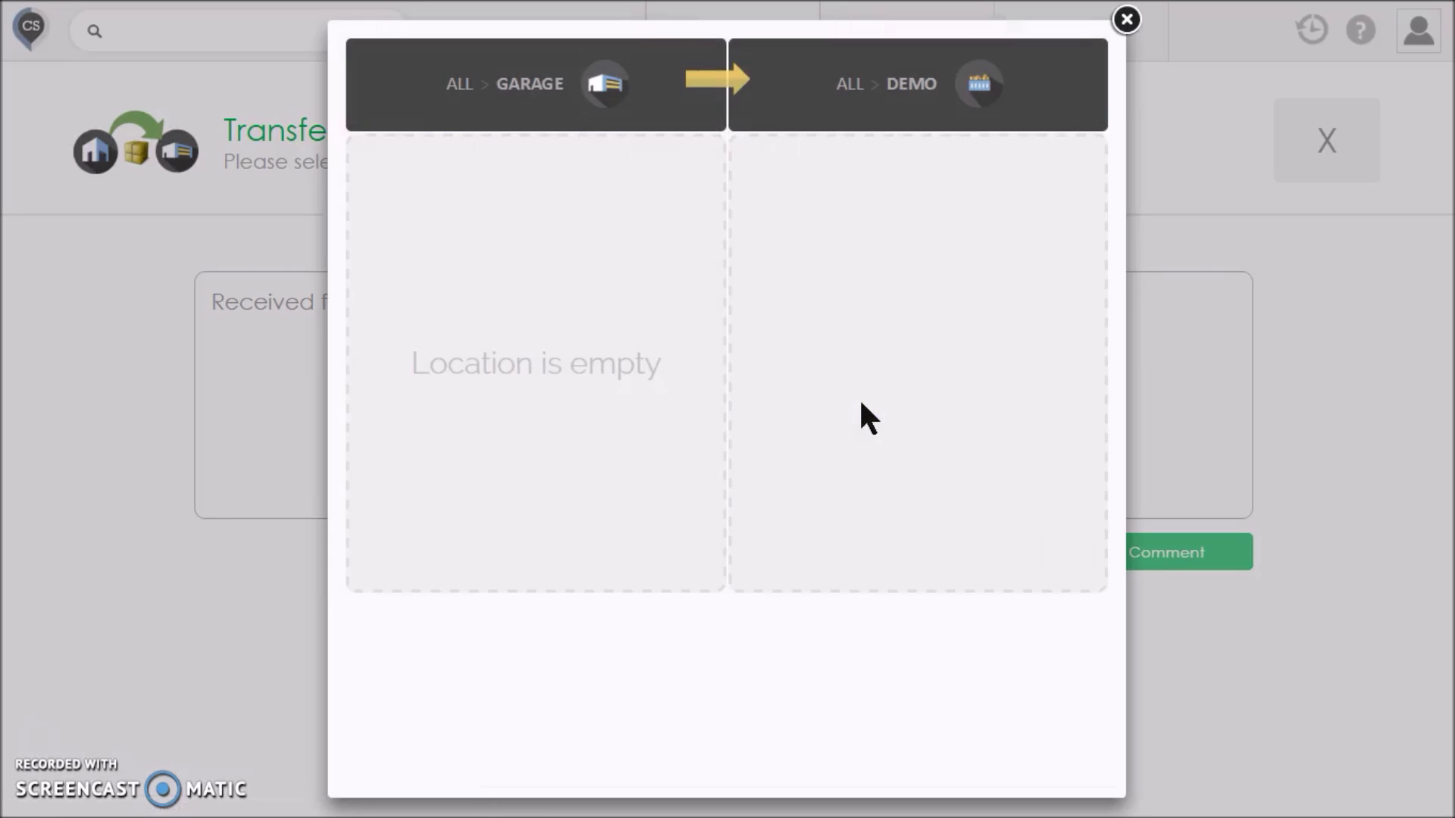
click(599, 85)
click(977, 174)
click(979, 85)
click(1048, 263)
click(1126, 20)
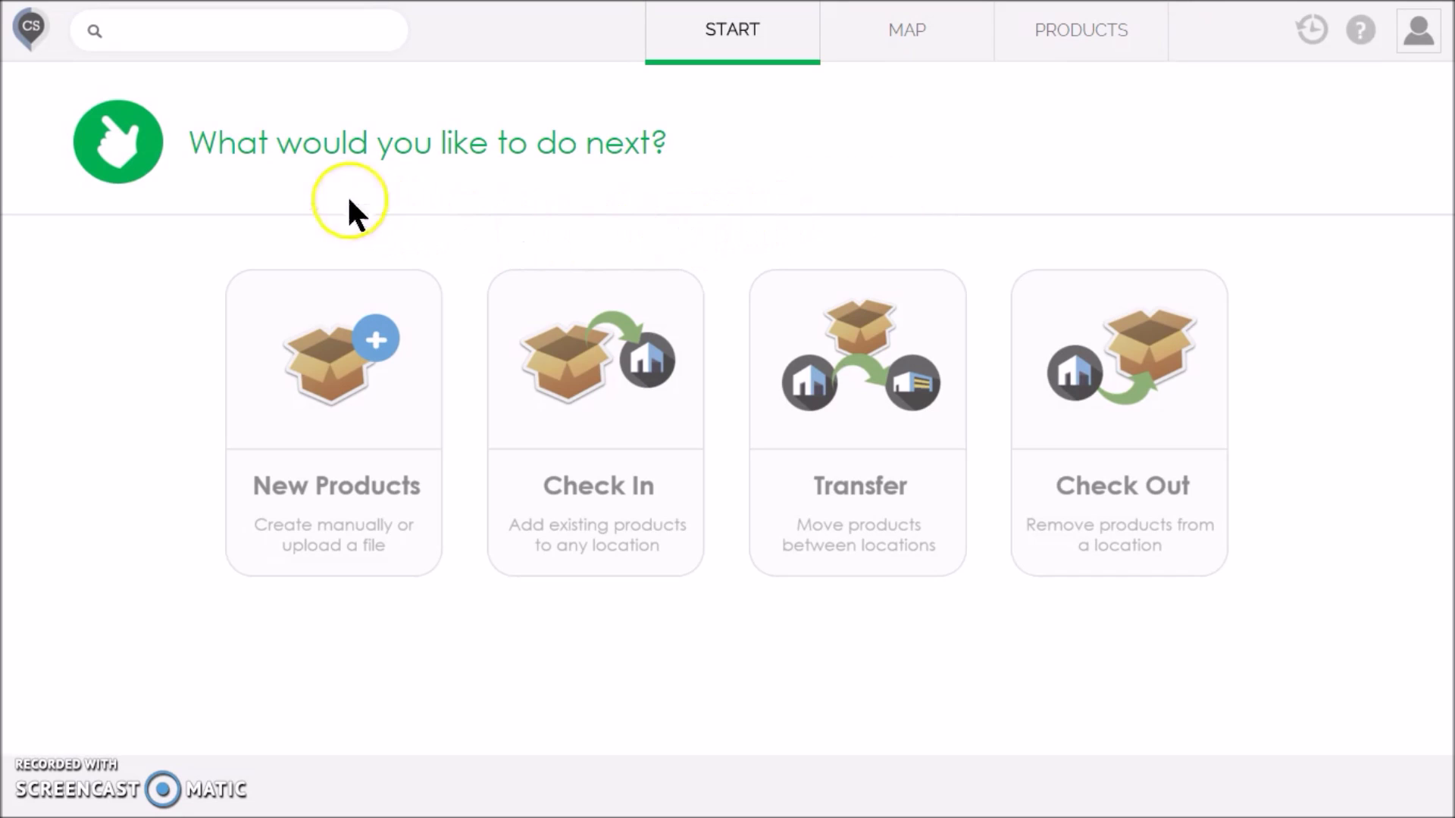
- Search the top bar for 'test' to list Test 1 (10), Test 2 (0), Test 3 (4), then show help
click(171, 28)
text(d)
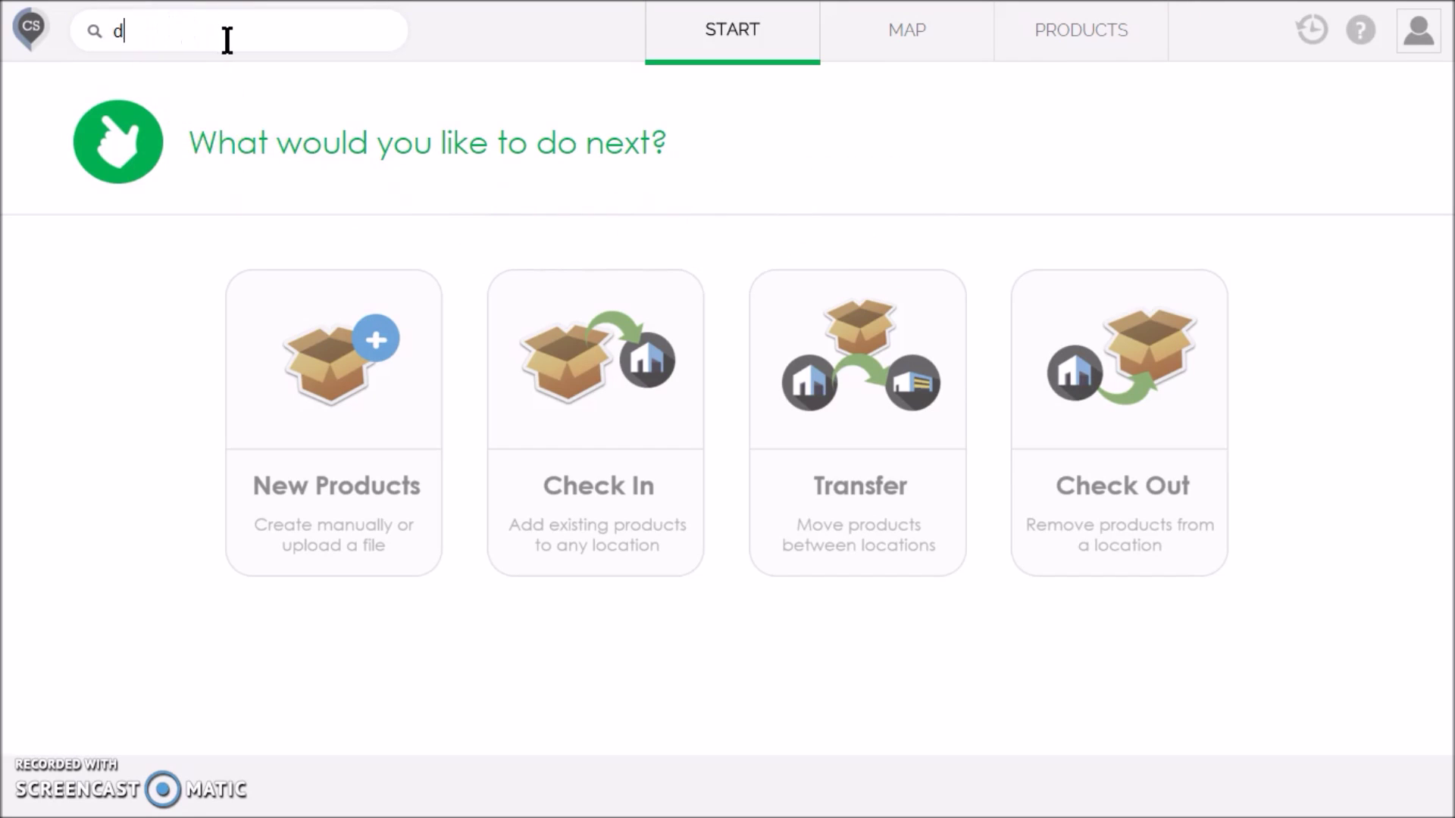
text(emo)
key(BackSpace)
key(BackSpace)
key(BackSpace)
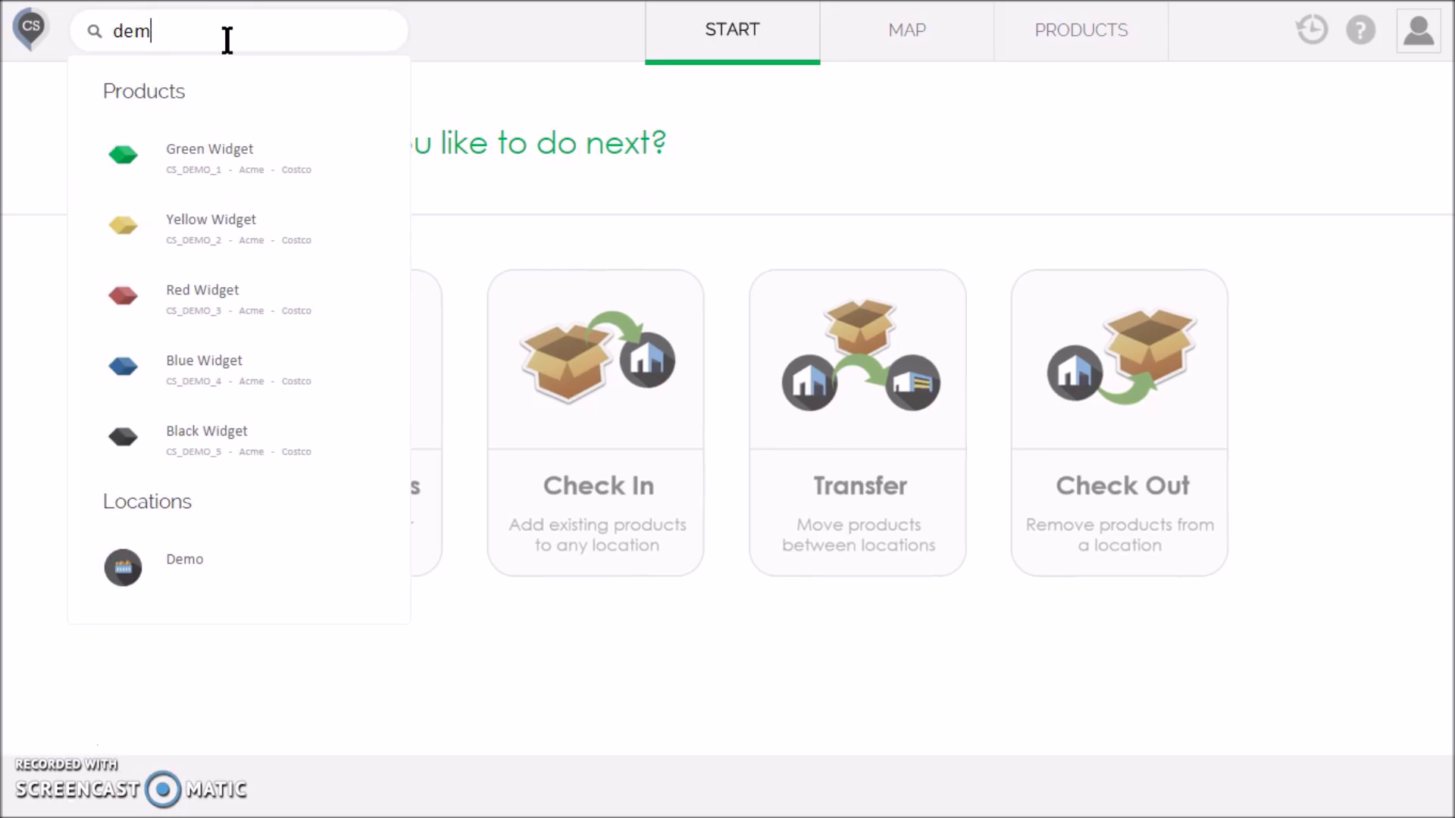
key(BackSpace)
text(basem)
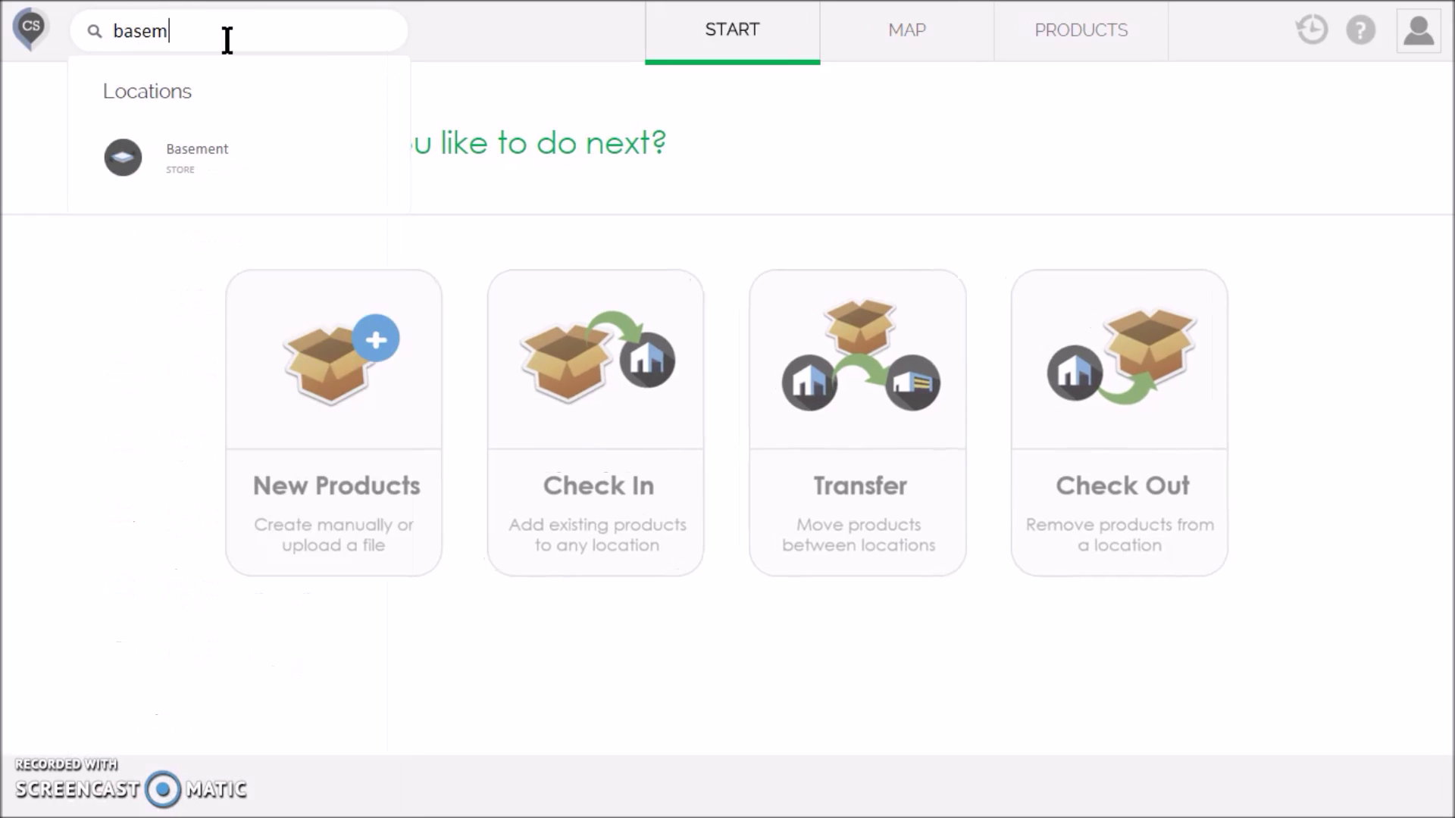
key(BackSpace)
key(BackSpace)
key(BackSpace)
key(BackSpace)
key(BackSpace)
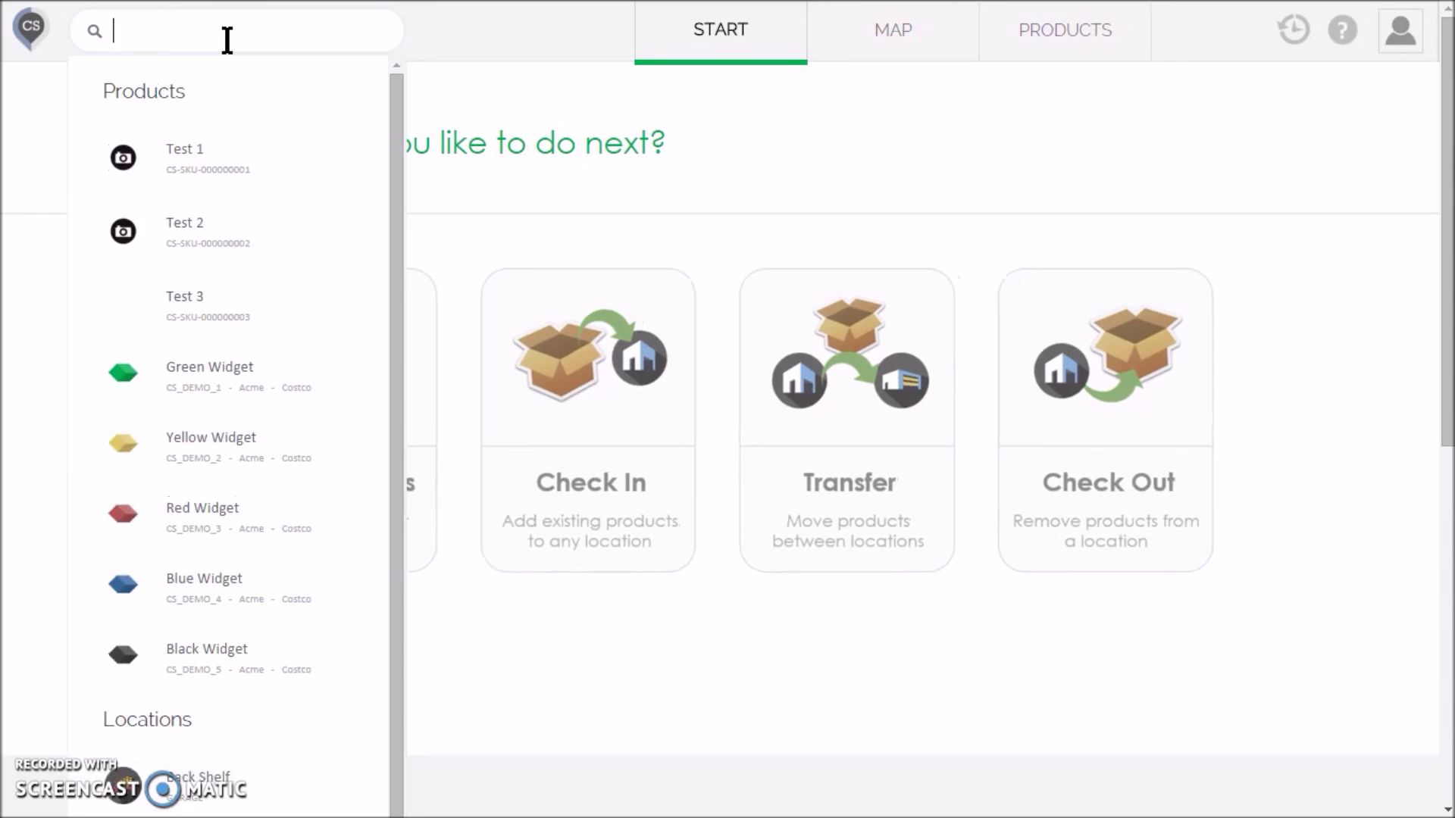
text(test)
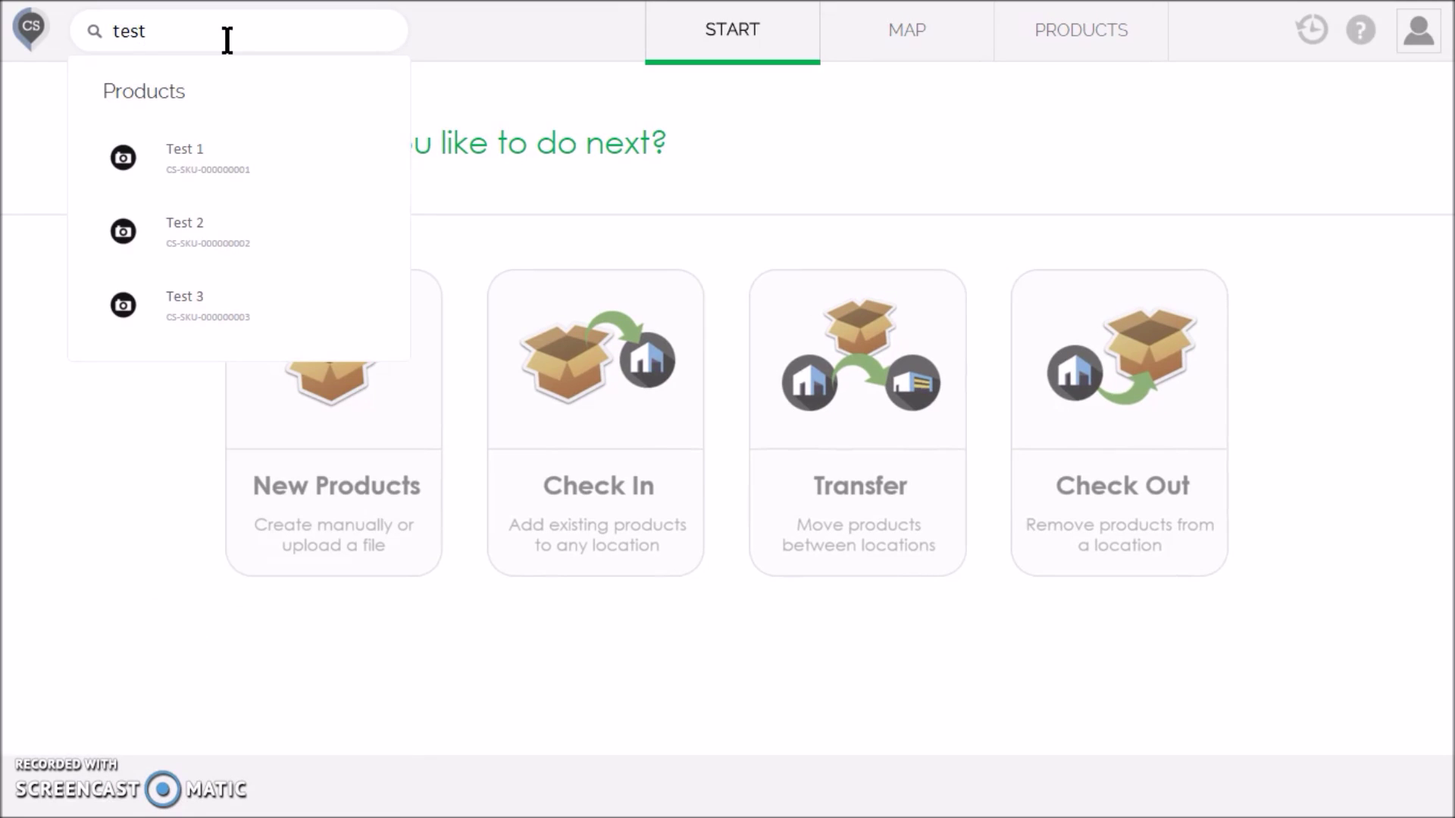
key(Return)
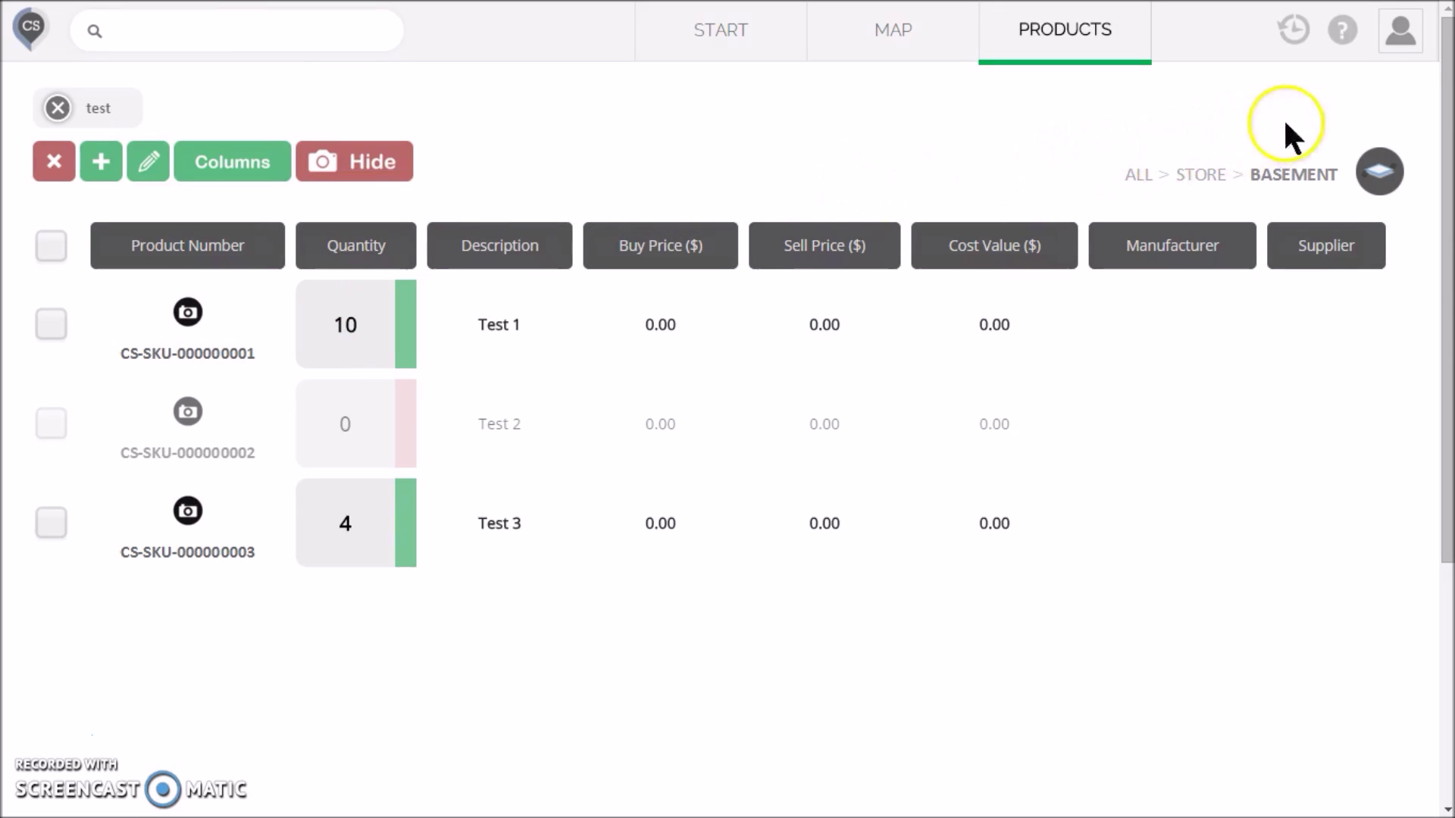
click(1342, 30)
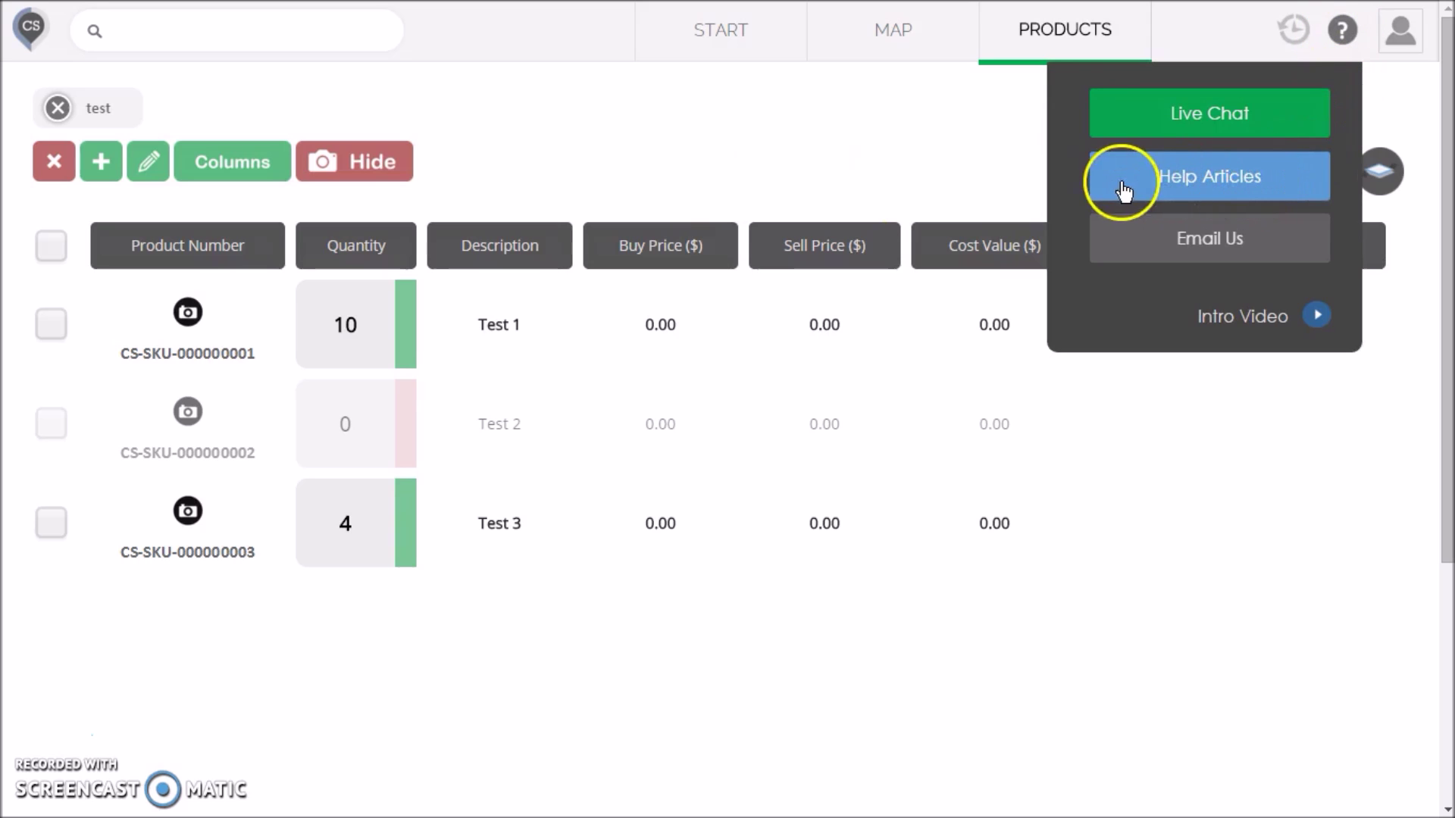